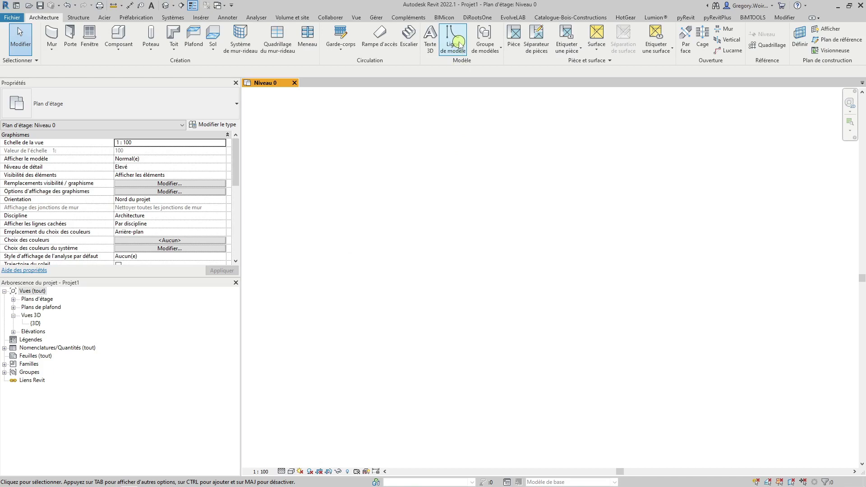
Draw a two-segment model line on Niveau 0: one near-horizontal segment, one angled down-right
click(232, 19)
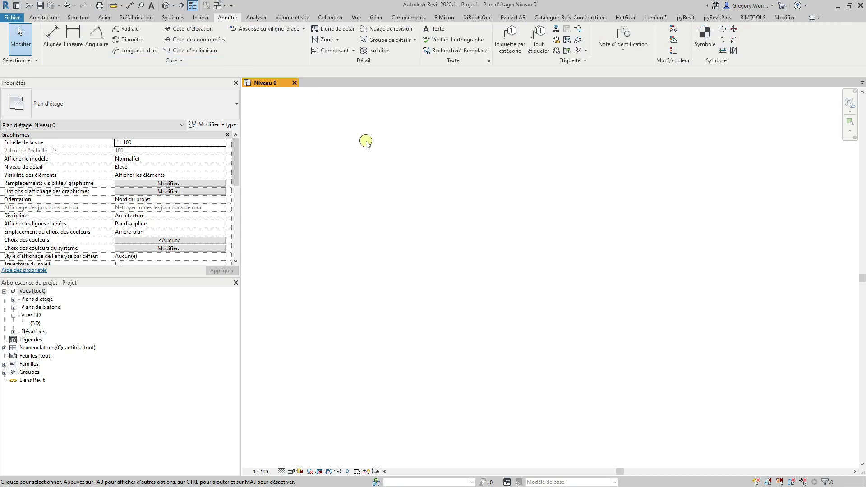
click(47, 19)
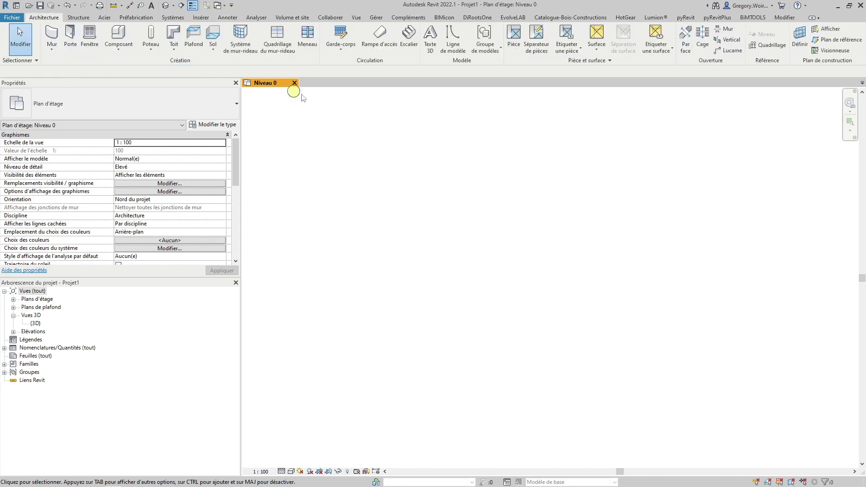
click(447, 49)
click(396, 213)
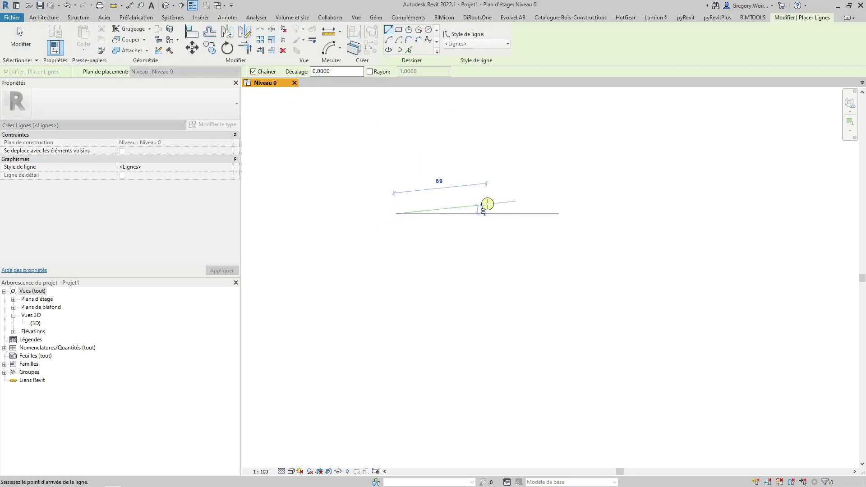
click(488, 205)
click(565, 258)
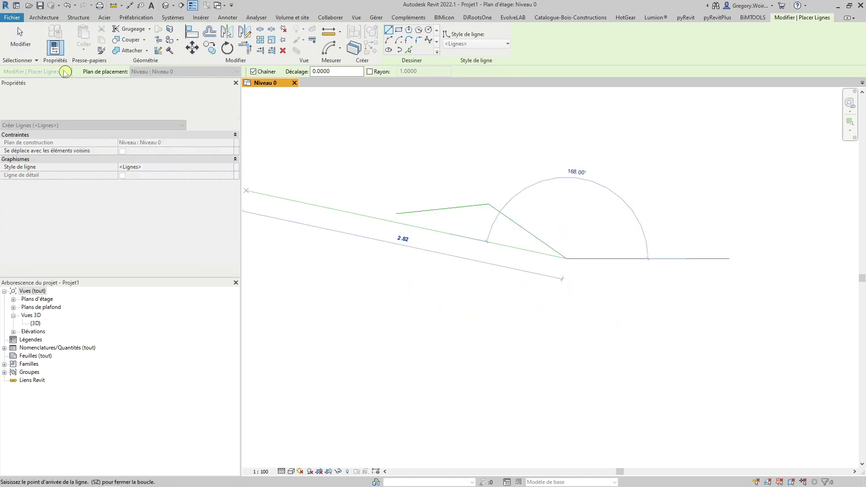
click(20, 38)
Set the left segment of the model line to the Lignes cachées style
scroll(460, 211, up, 2)
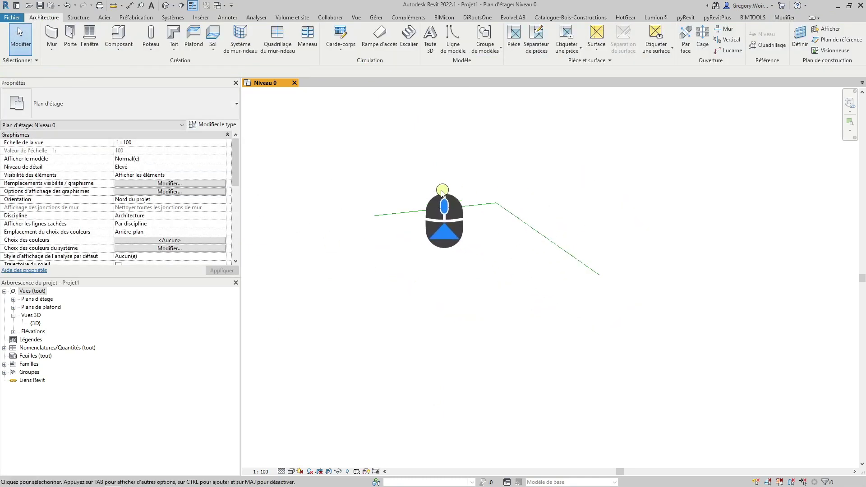
click(468, 206)
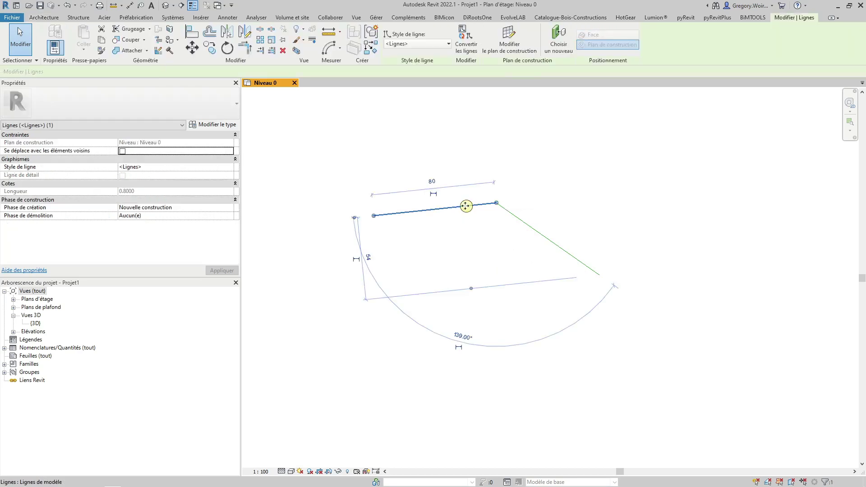
click(414, 44)
click(447, 82)
click(641, 151)
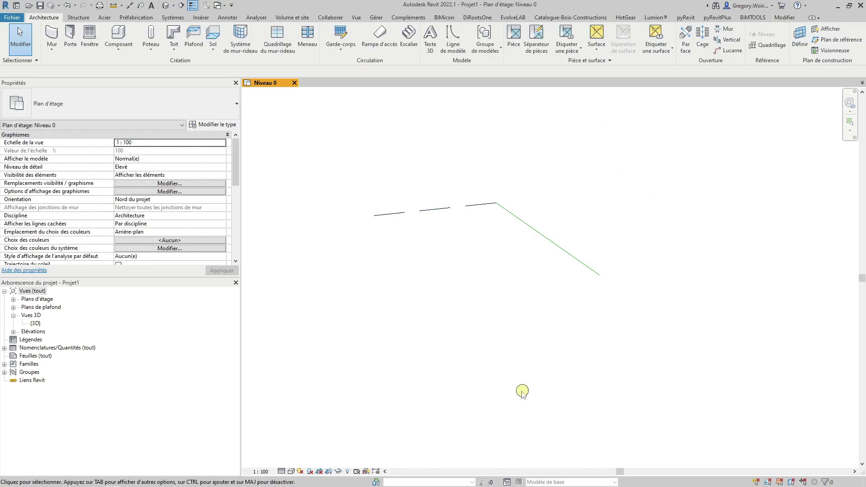
Open the {3D} view, zoom in on both lines, then return to the Niveau 0 plan
double_click(40, 323)
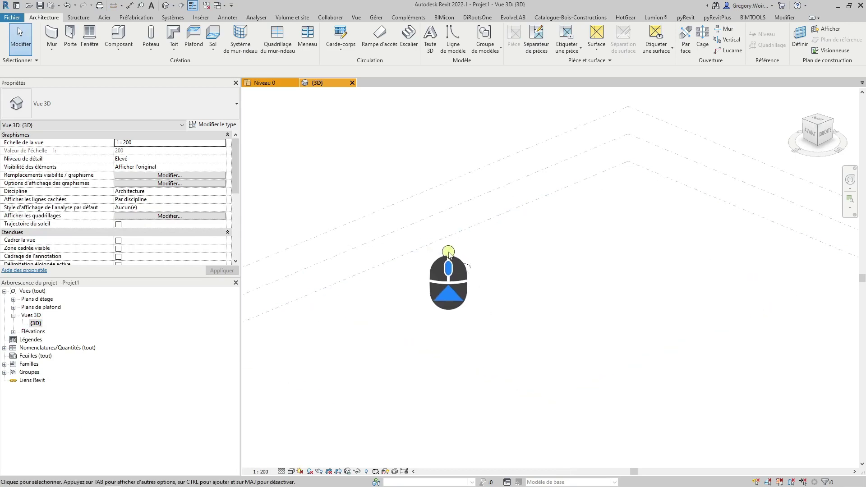
scroll(464, 270, up, 5)
scroll(547, 317, up, 2)
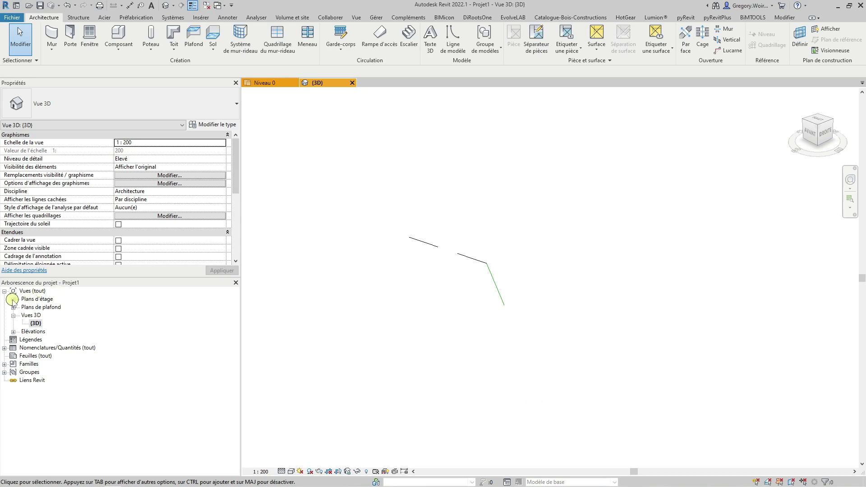
click(268, 83)
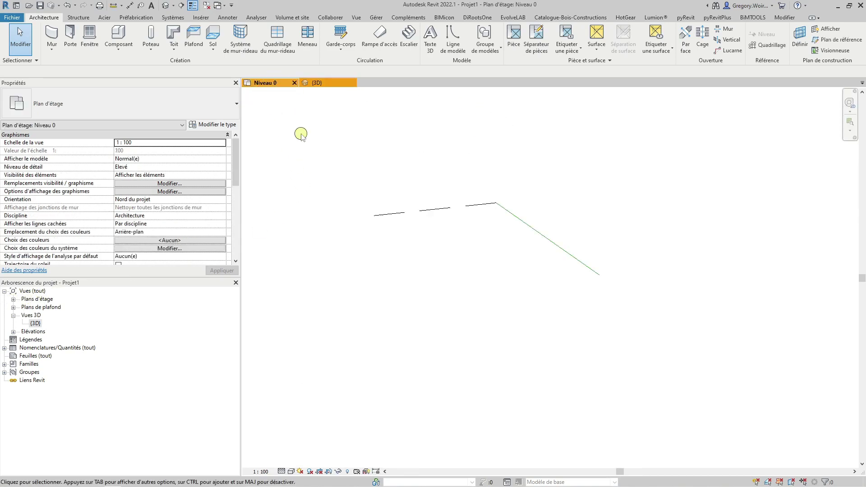
Draw a two-segment detail line below the model line on Niveau 0
click(227, 18)
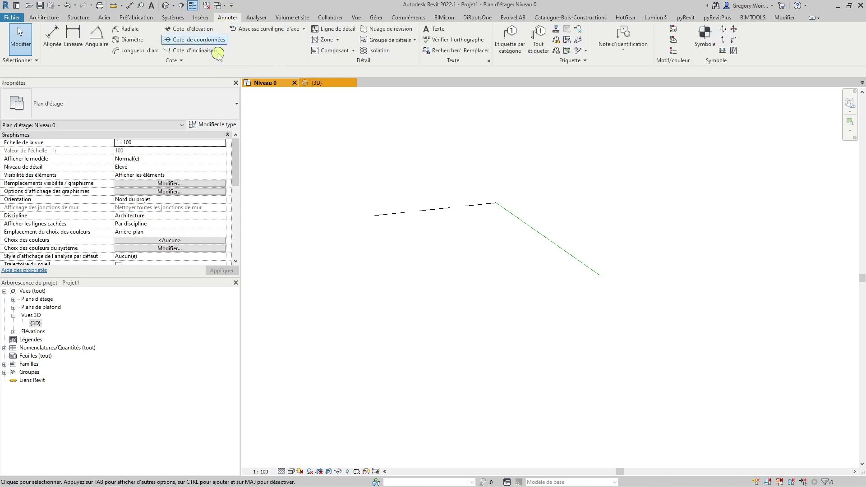
click(328, 31)
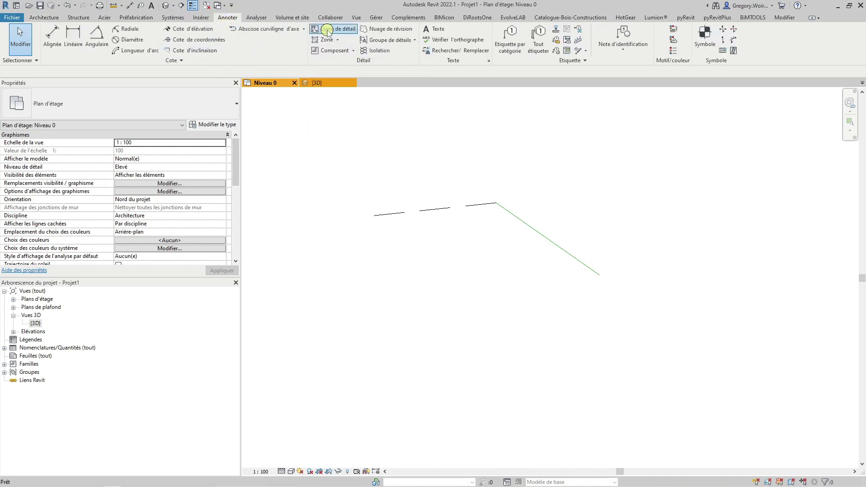
click(379, 264)
click(481, 254)
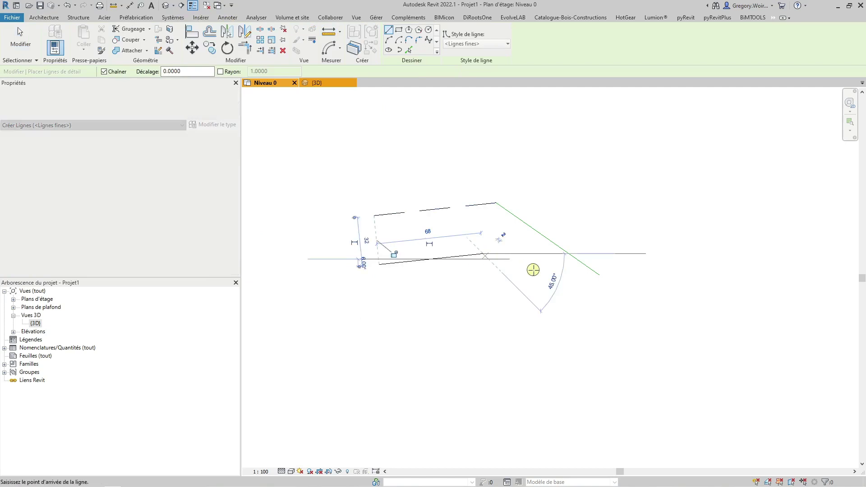
click(566, 294)
key(Escape)
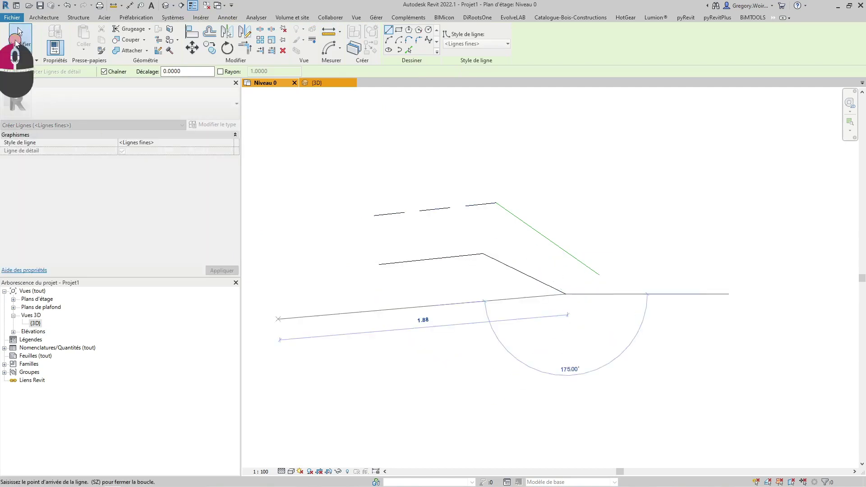
key(Escape)
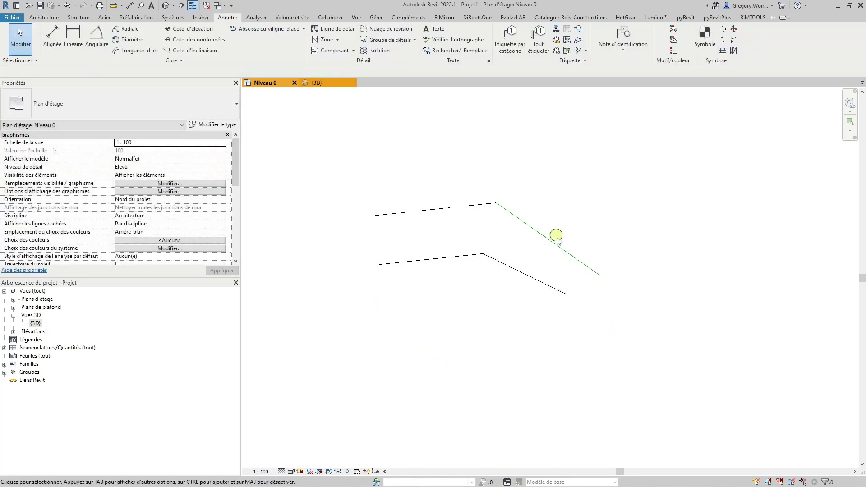
Orbit the 3D view to confirm the detail line is absent, then return to Niveau 0
click(317, 83)
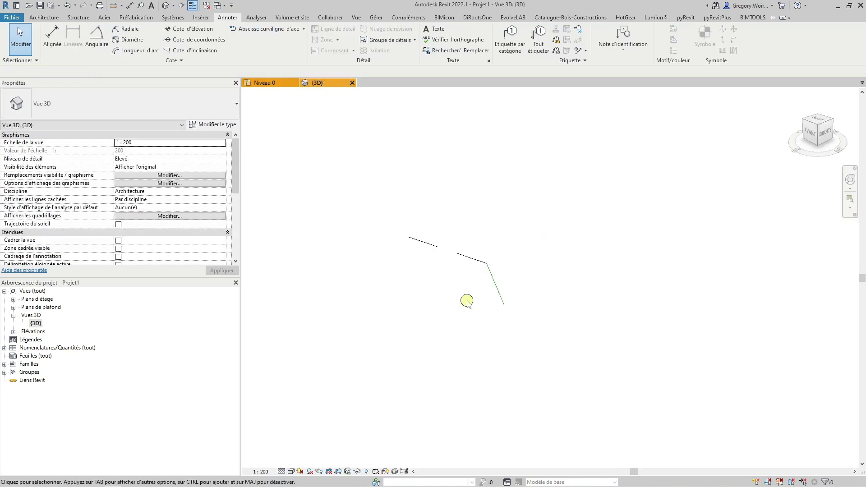
shift+middle_drag(467, 301, 451, 303)
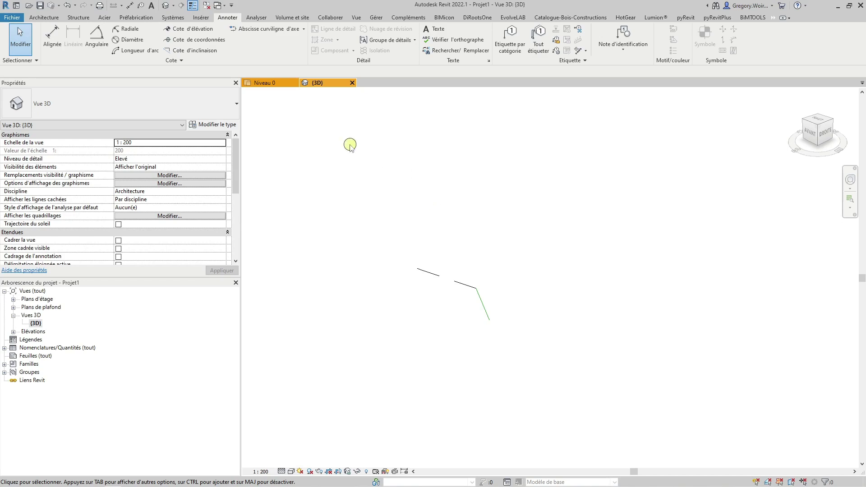
click(253, 83)
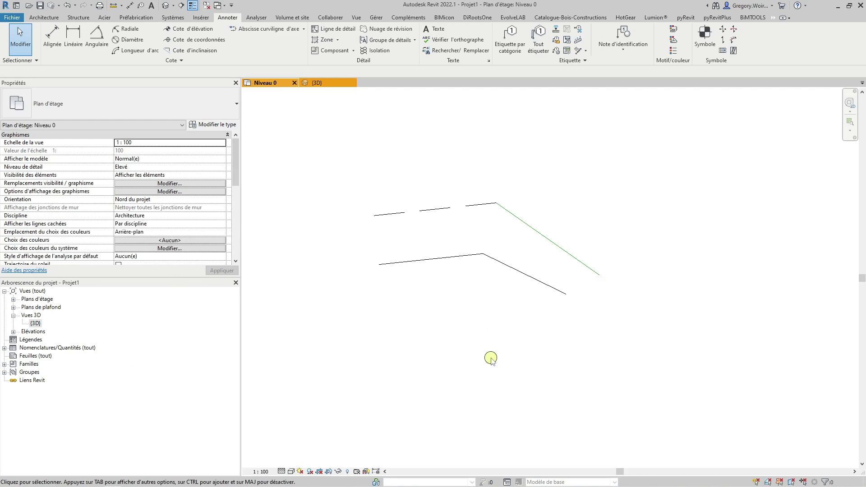
Draw another peaked detail line with DL and convert its left segment with Convertir les lignes
key(d)
key(l)
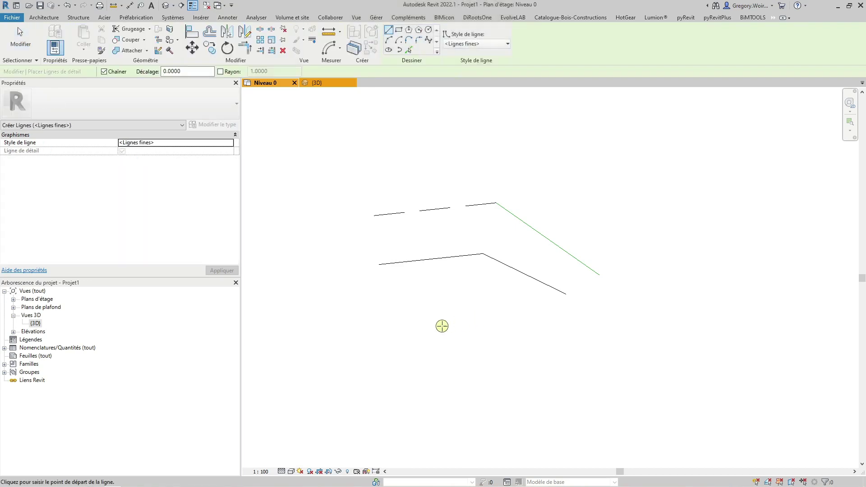
click(484, 302)
click(532, 335)
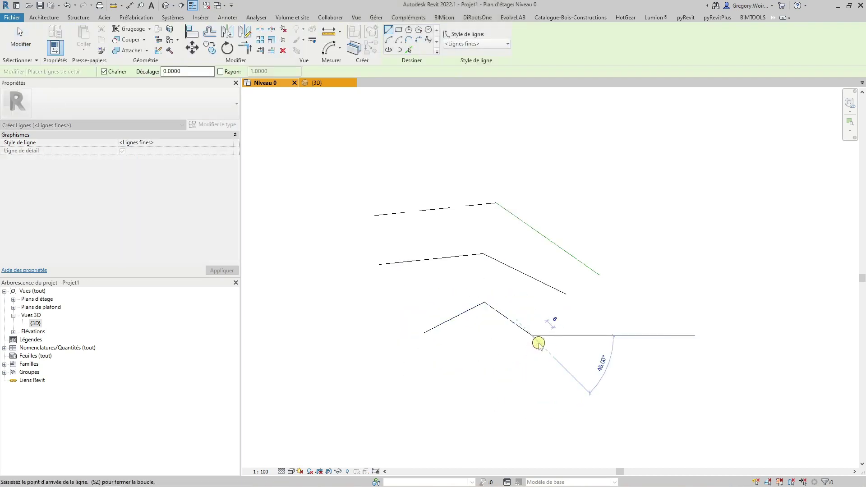
key(Escape)
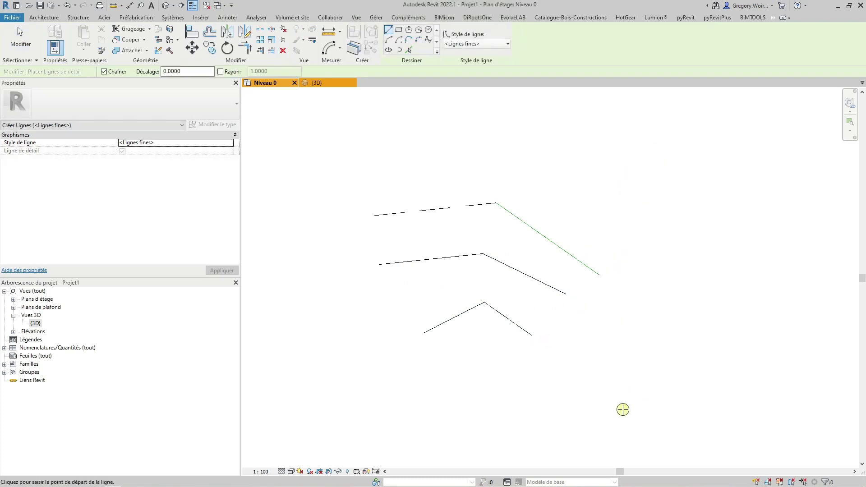
key(Escape)
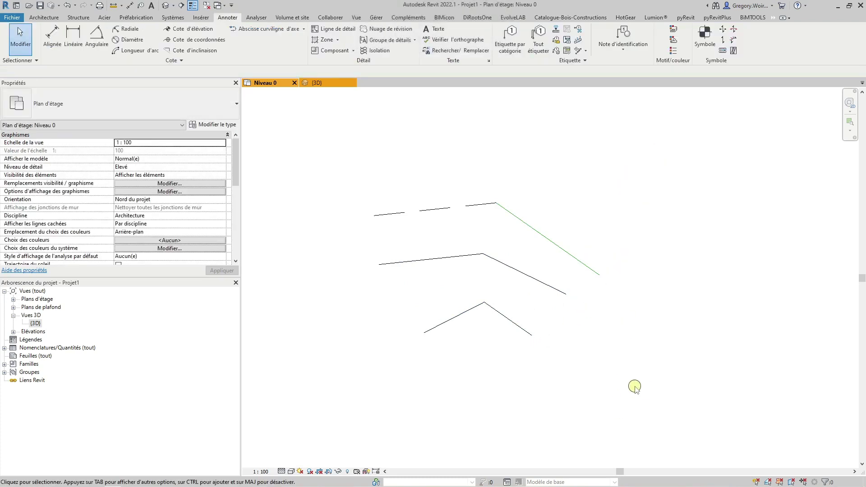
click(449, 320)
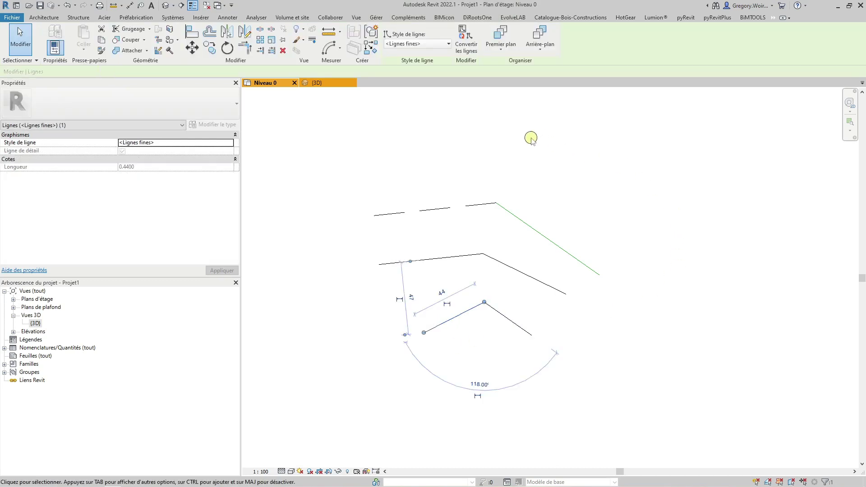
click(467, 35)
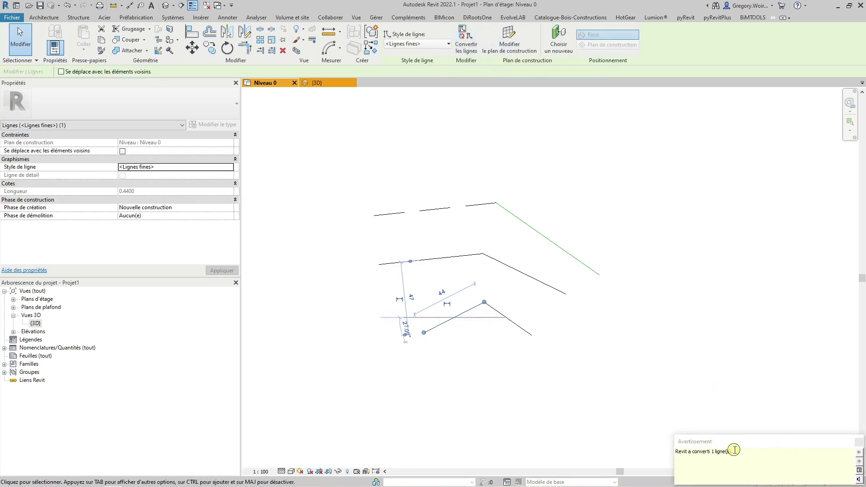
Orbit the {3D} view to compare the converted segment with the model lines
click(327, 85)
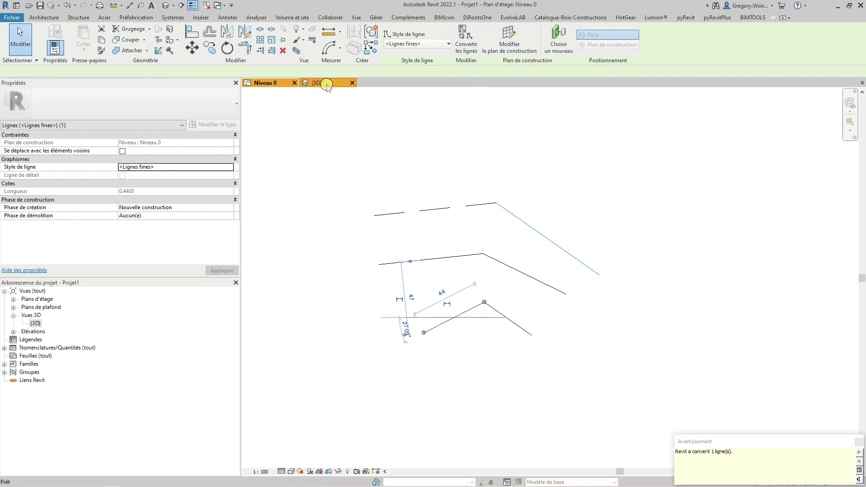
click(418, 334)
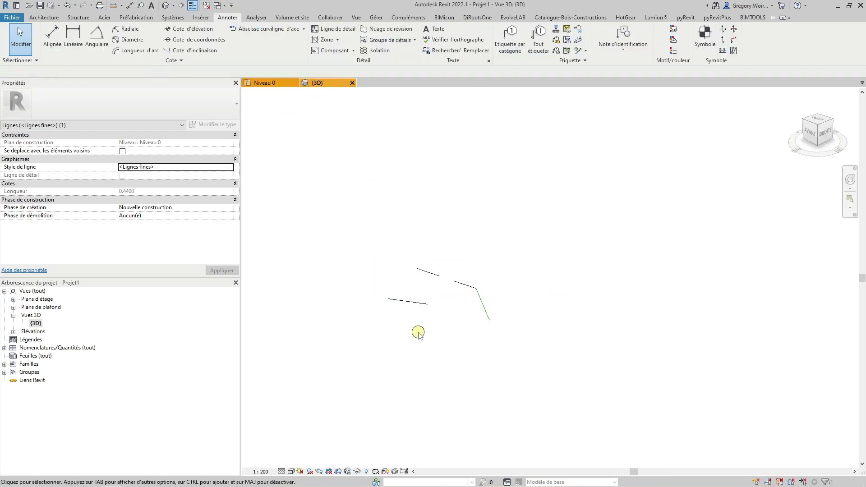
shift+middle_drag(395, 312, 424, 275)
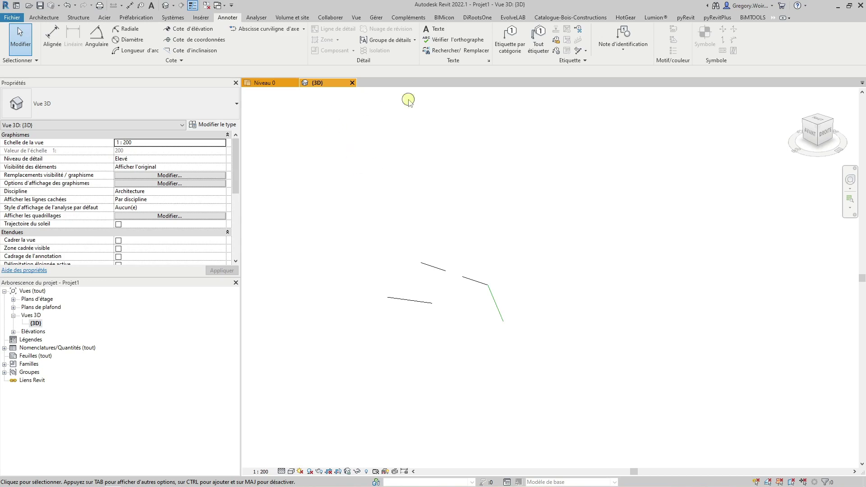
Open the Motifs de ligne dialog from Gérer > Paramètres supplémentaires
click(376, 17)
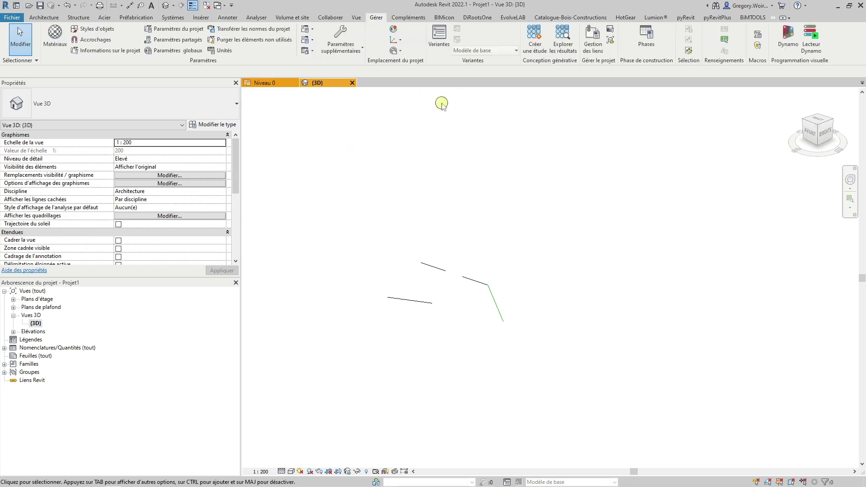
click(354, 49)
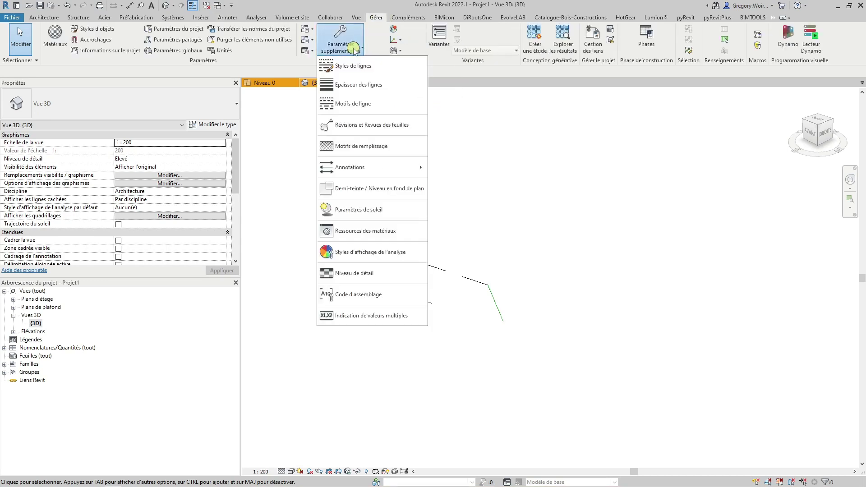
click(396, 71)
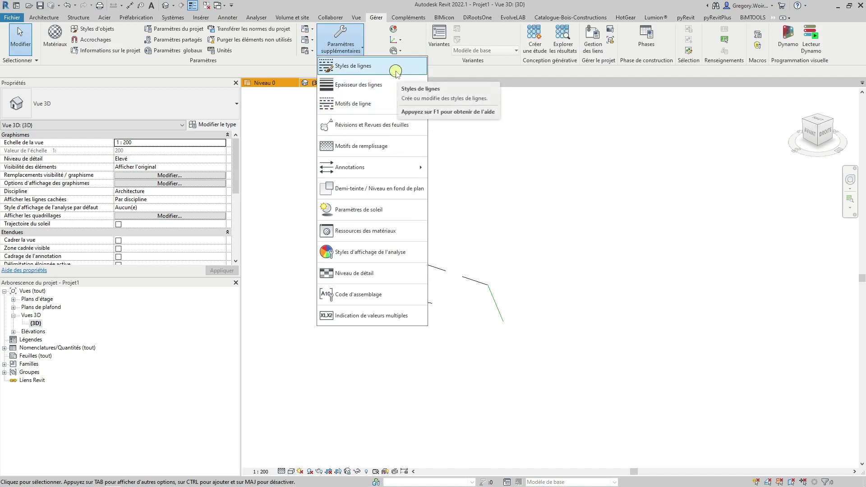
click(378, 104)
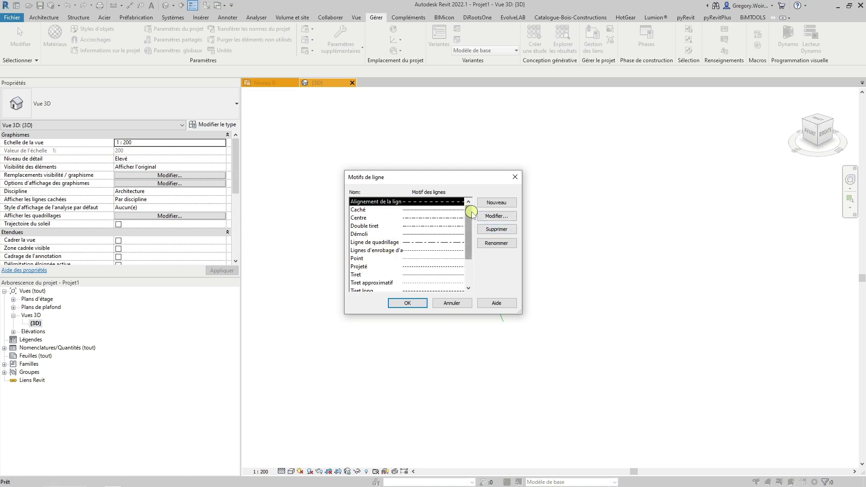
Begin a new line pattern, look at its row type choices, then cancel it
mouse_move(469, 212)
mouse_down()
mouse_move(468, 276)
mouse_move(455, 198)
mouse_up()
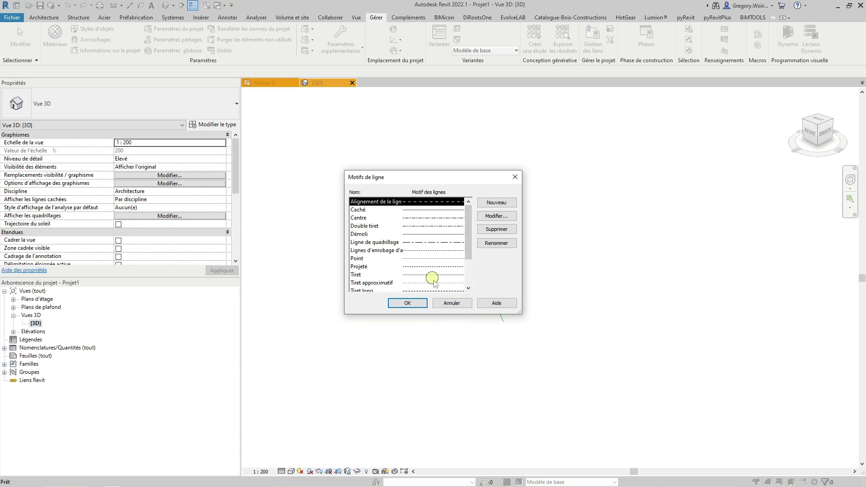
click(501, 199)
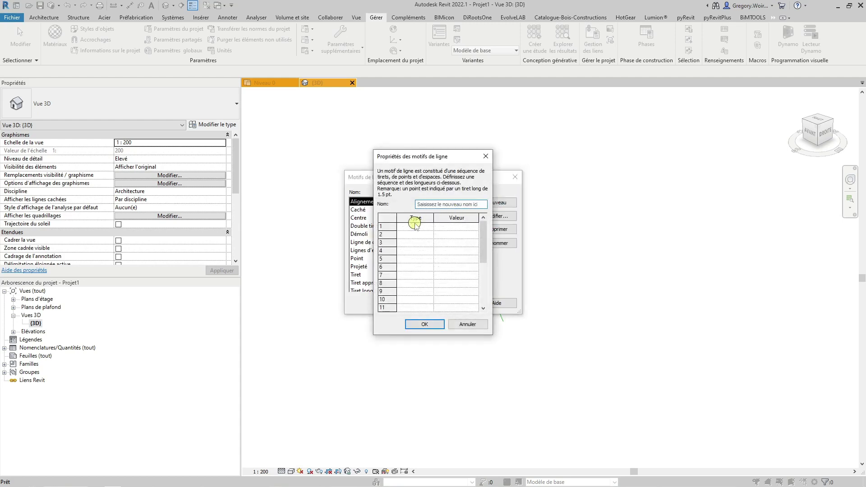
click(428, 226)
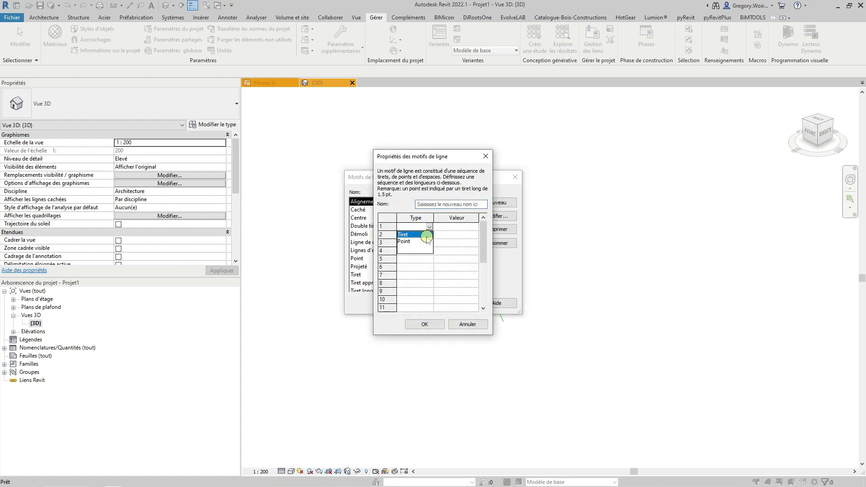
click(412, 247)
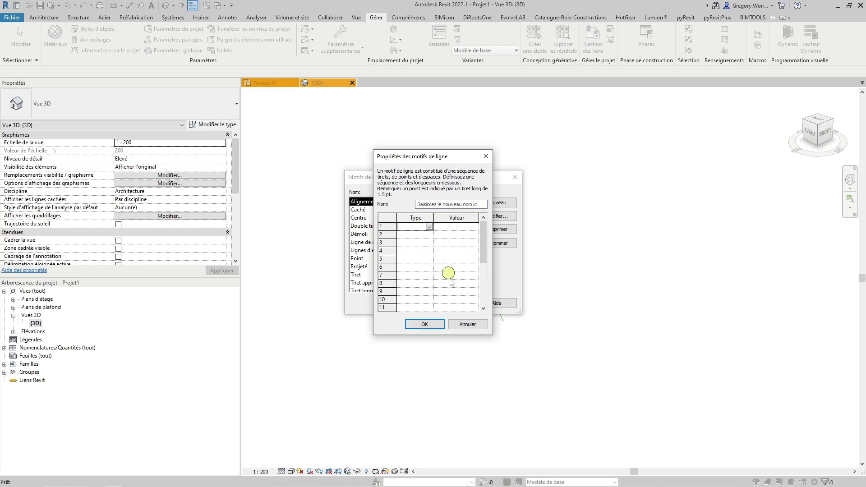
click(467, 325)
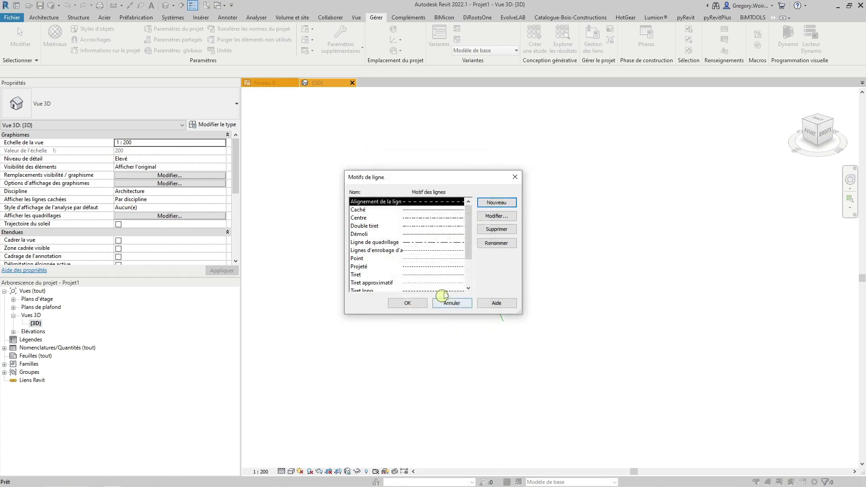
Inspect the Ligne de quadrillage pattern's Tiret/Espace rows and close both dialogs unchanged
click(378, 244)
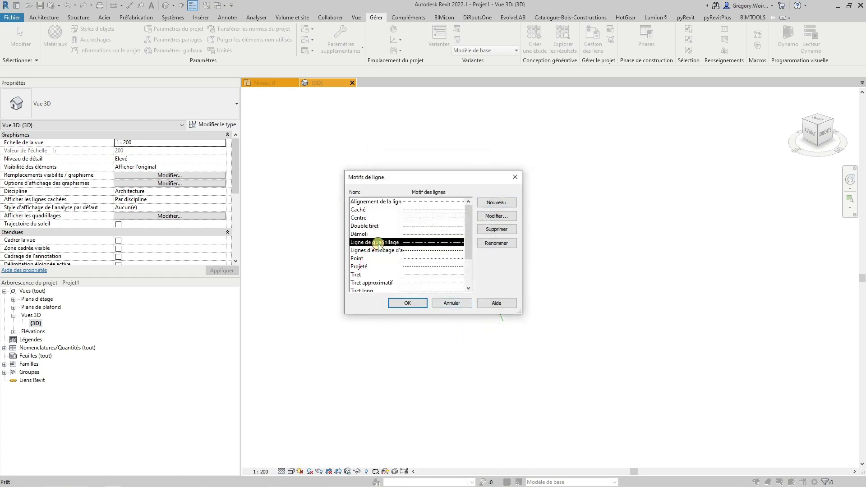
click(496, 216)
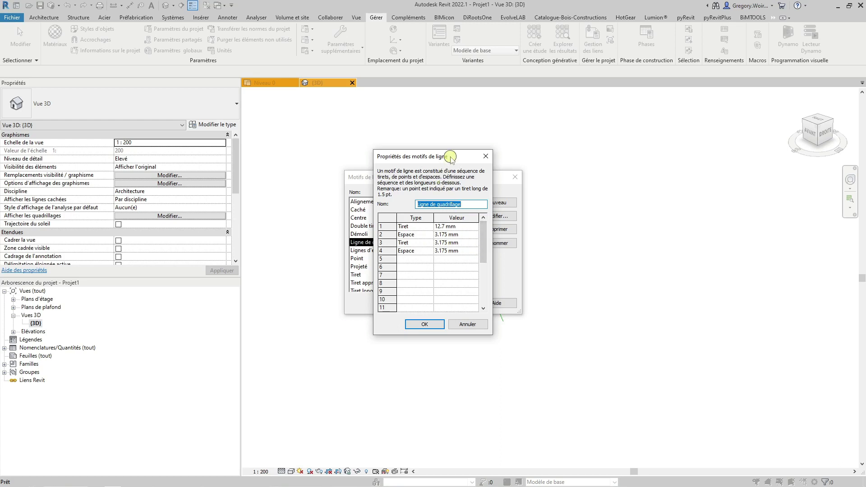
drag(451, 158, 583, 150)
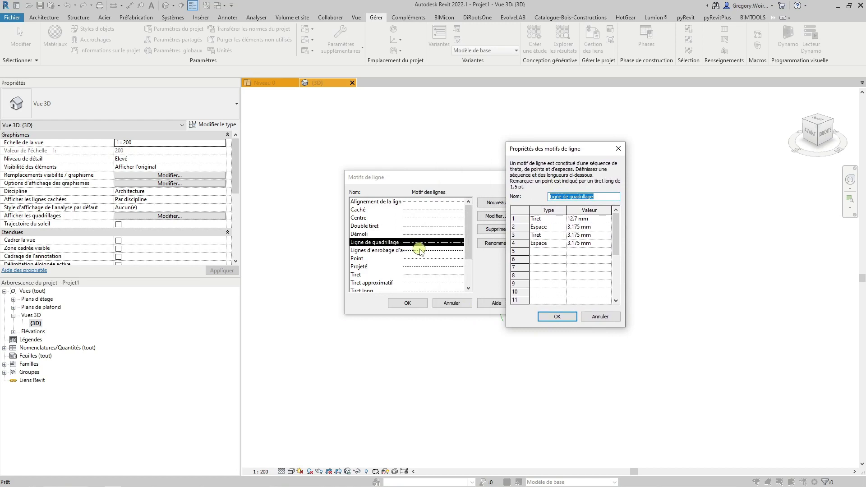
scroll(568, 252, down, 3)
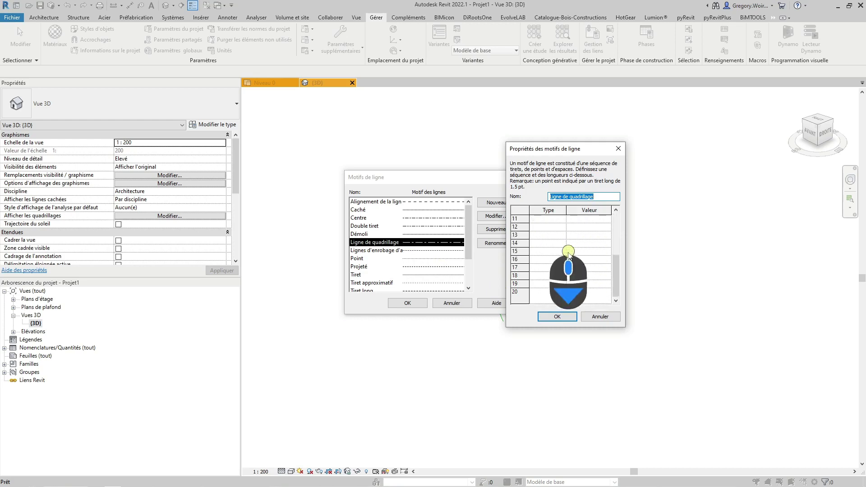
scroll(569, 253, up, 3)
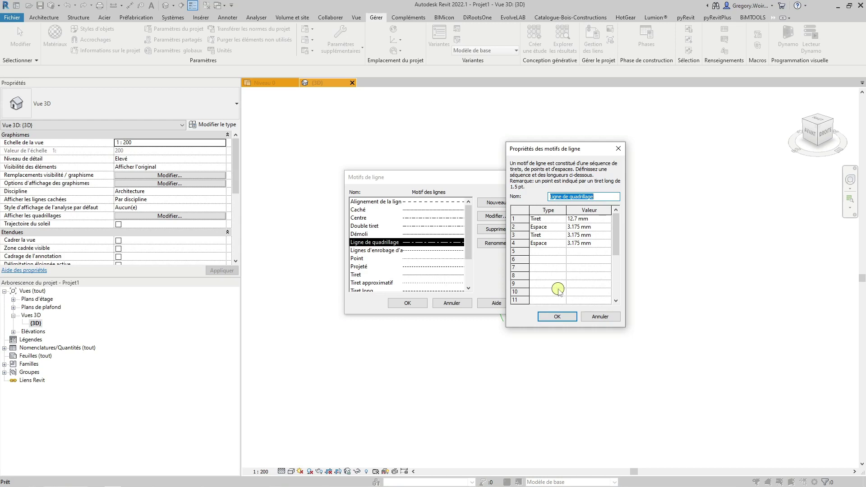
click(599, 317)
click(452, 303)
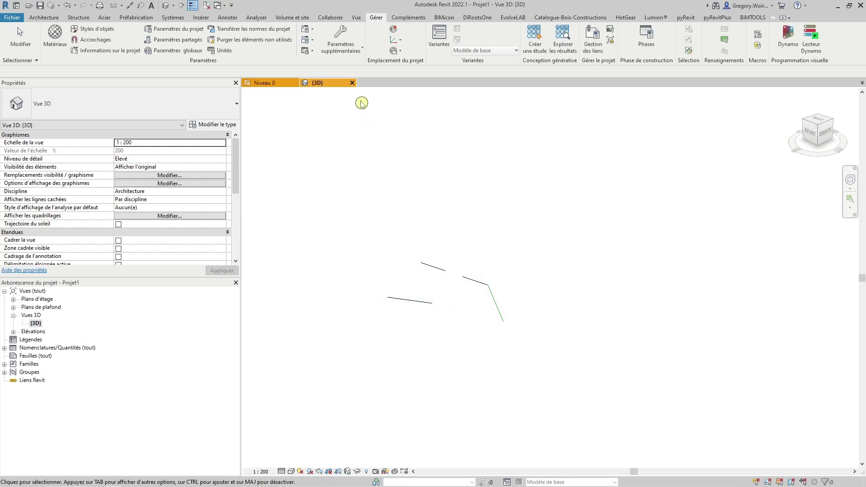
click(340, 47)
click(342, 84)
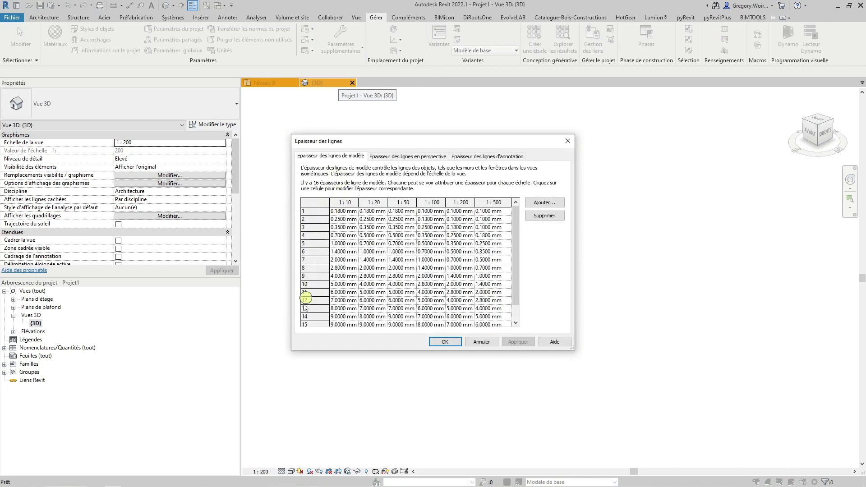
scroll(314, 262, down, 1)
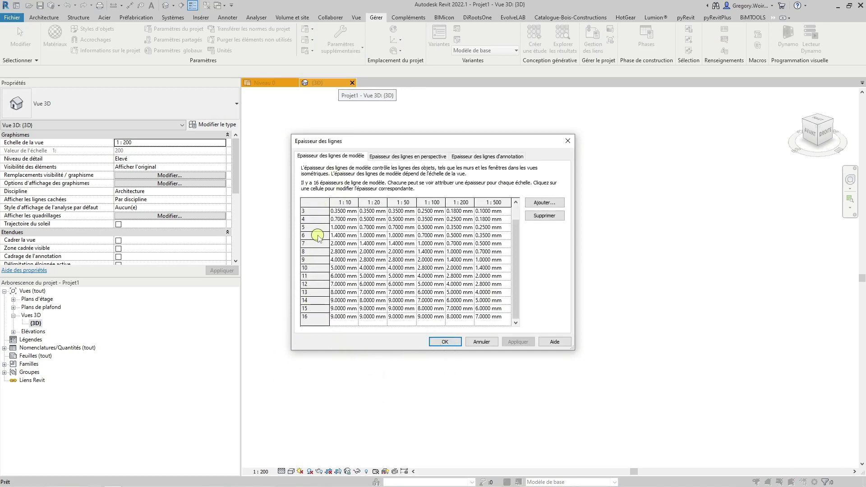
scroll(329, 260, up, 1)
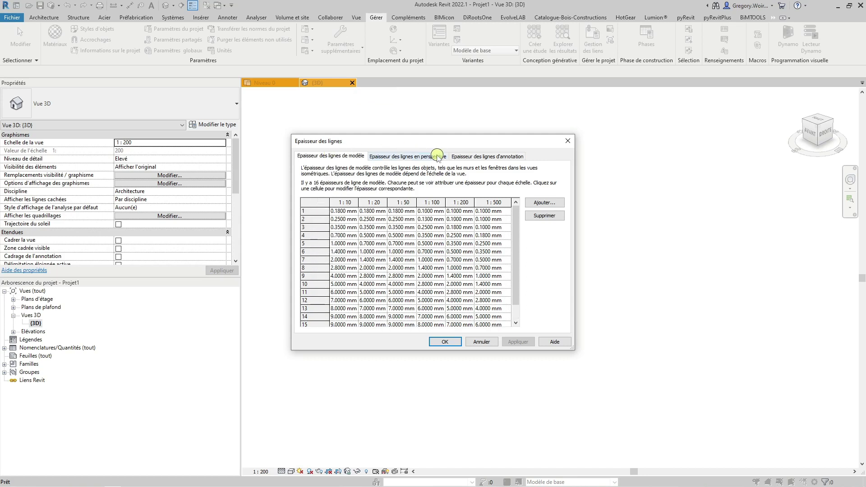
click(496, 159)
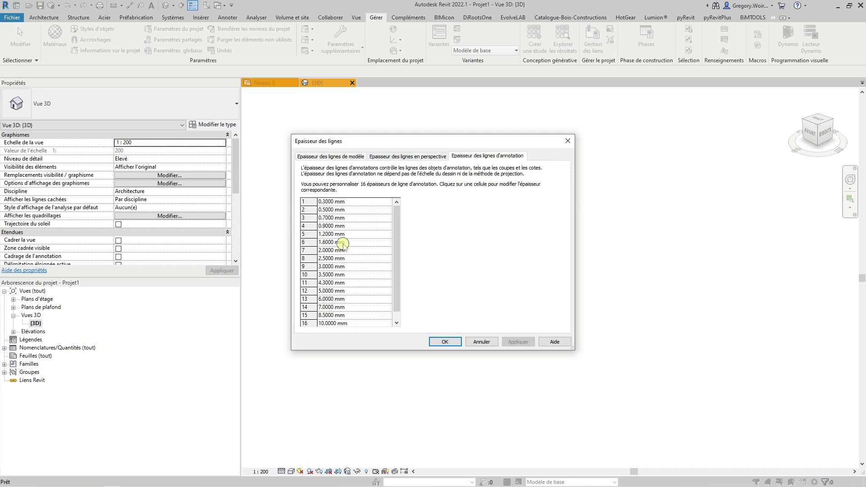
scroll(338, 244, down, 1)
scroll(345, 314, up, 1)
click(339, 158)
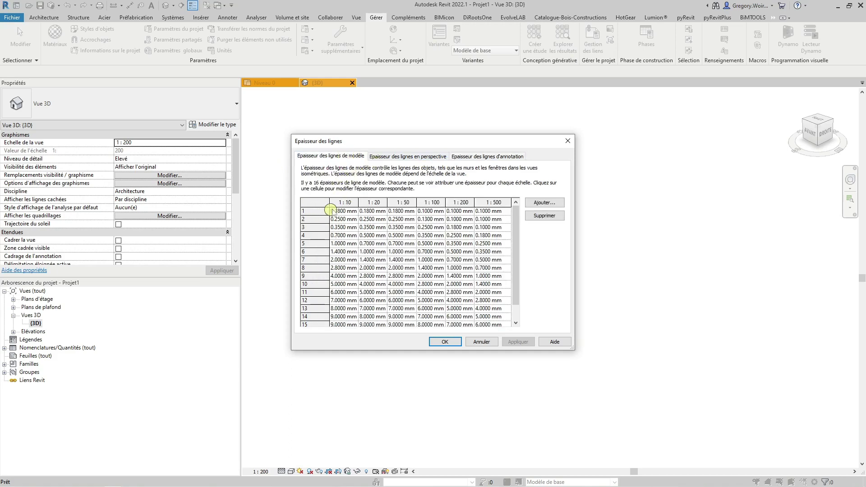
click(398, 157)
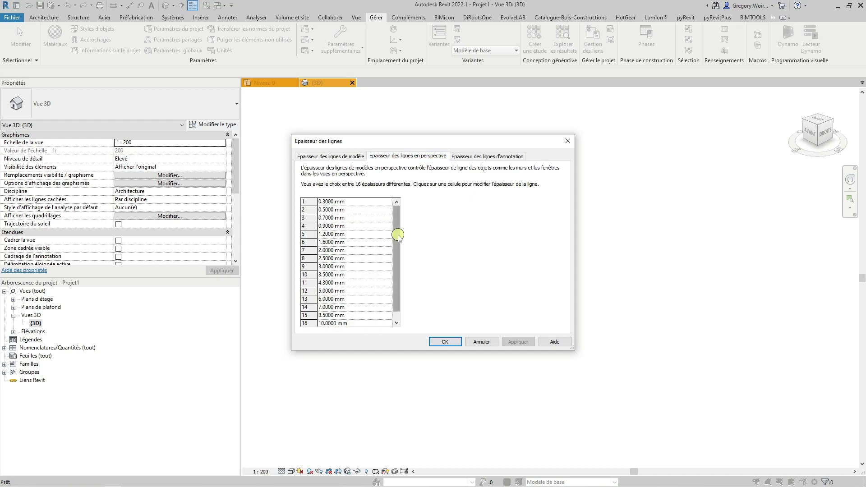
click(464, 156)
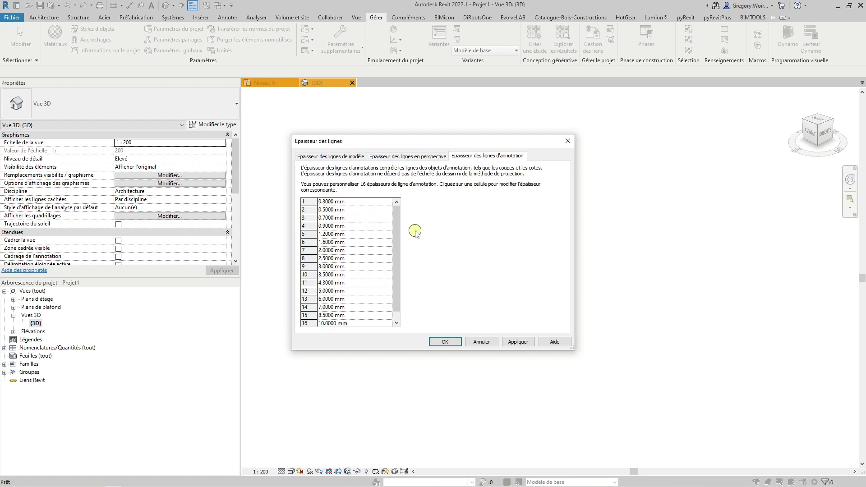
click(475, 342)
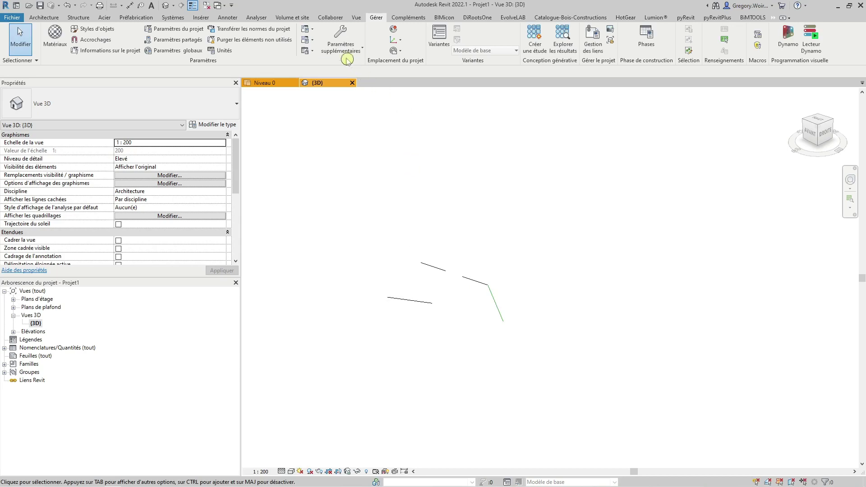
In Styles de lignes, review the Lignes category, keeping weight 1 and pattern Plein
click(344, 43)
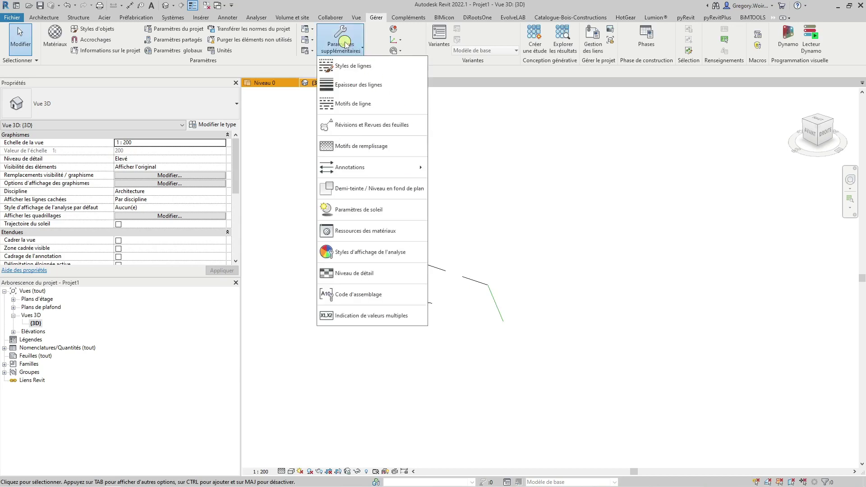
click(360, 66)
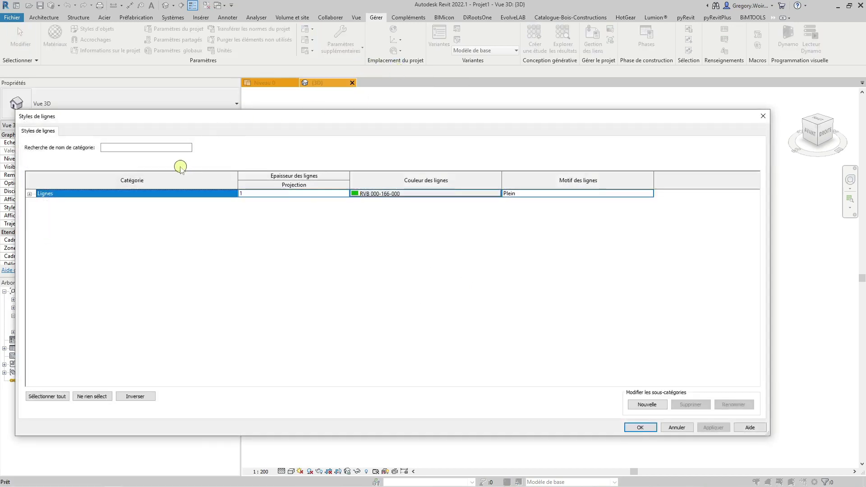
click(29, 193)
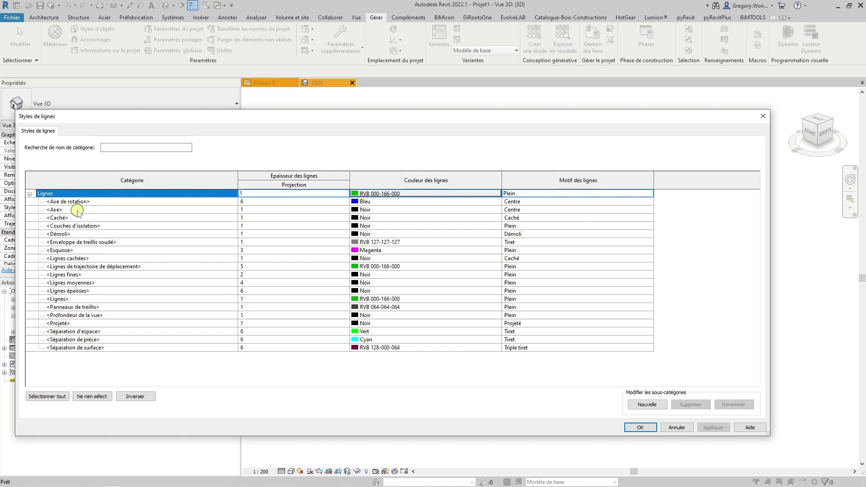
click(346, 194)
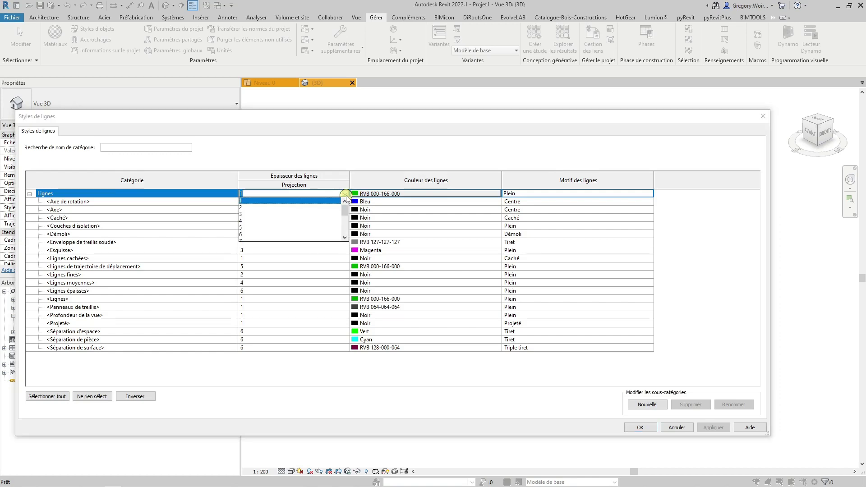
drag(343, 210, 363, 197)
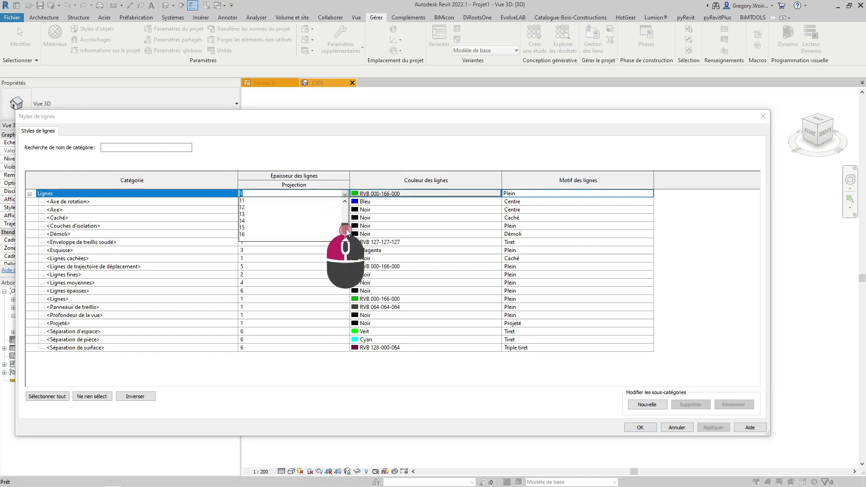
drag(364, 194, 364, 195)
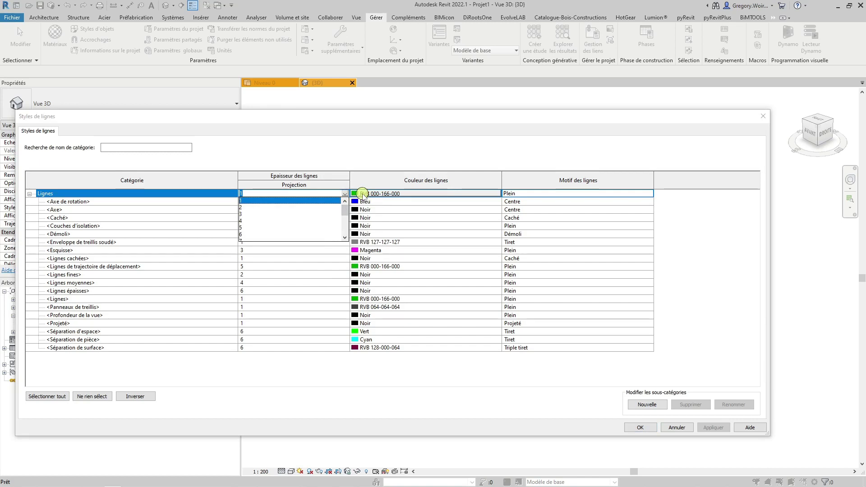
click(384, 145)
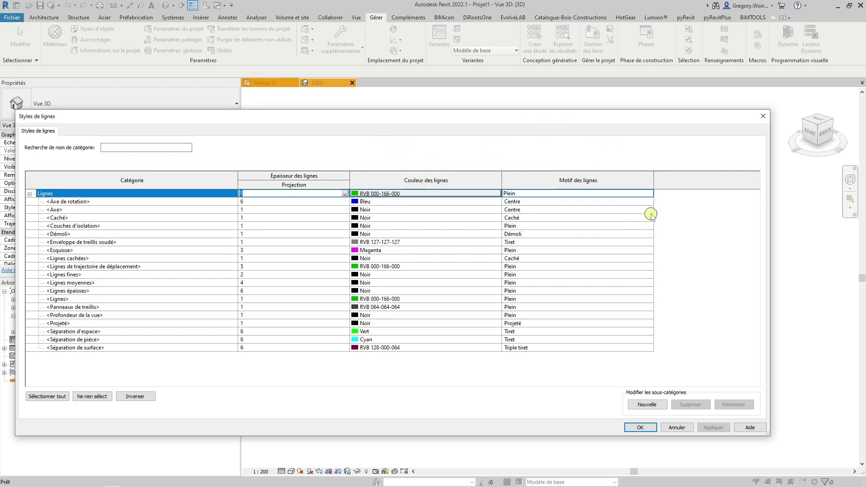
click(652, 193)
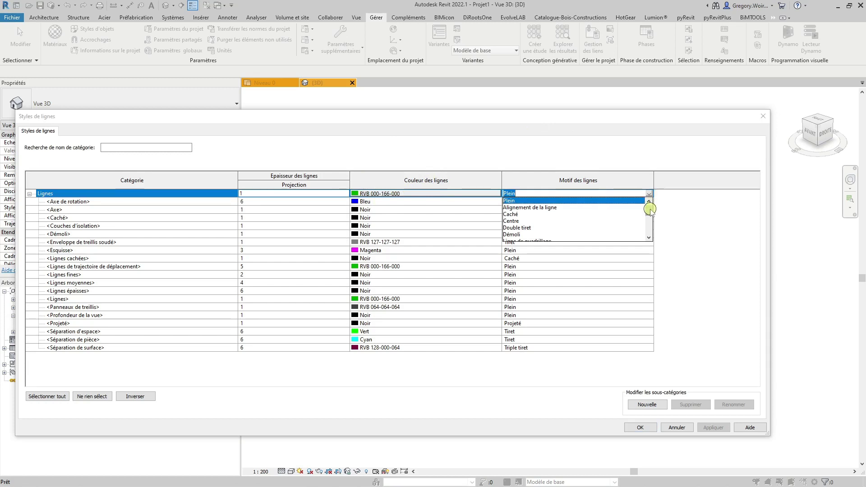
scroll(652, 212, down, 2)
scroll(658, 198, up, 2)
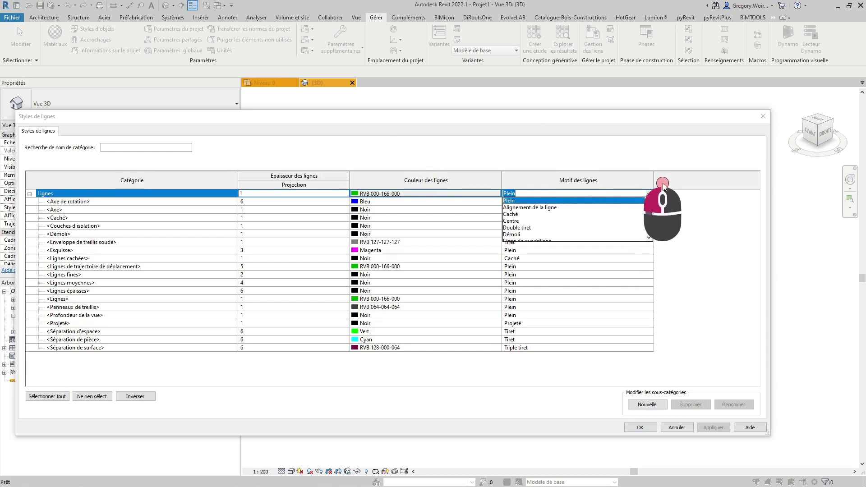
click(728, 225)
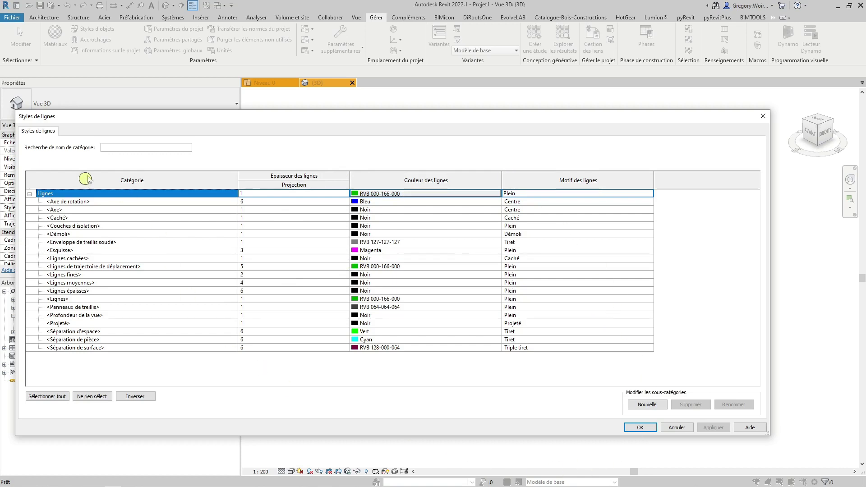
Start a new Lignes subcategory, then cancel it and close Styles de lignes
click(652, 404)
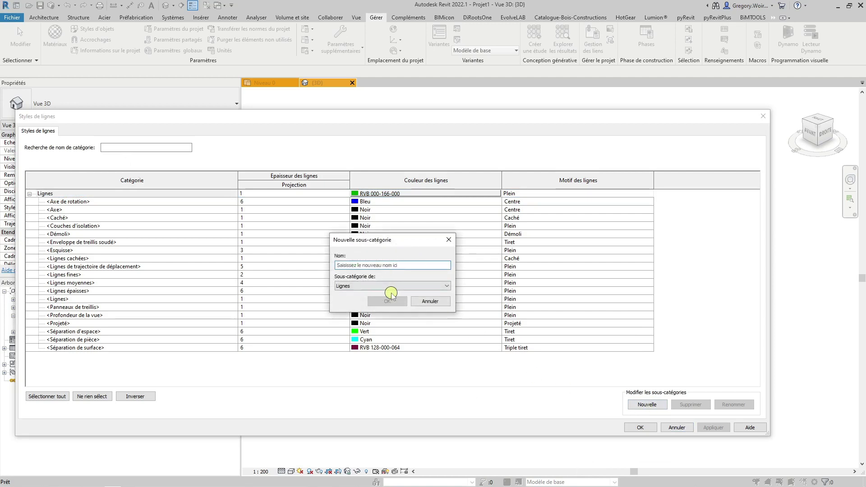
click(391, 289)
click(392, 292)
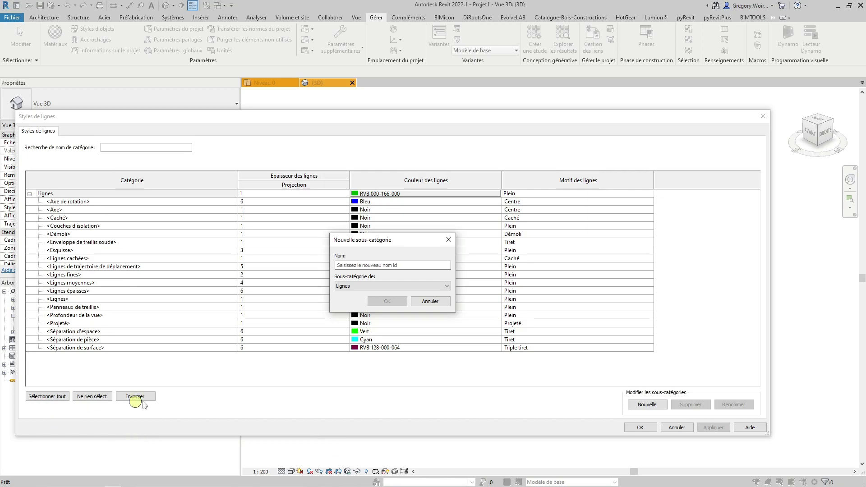
click(433, 302)
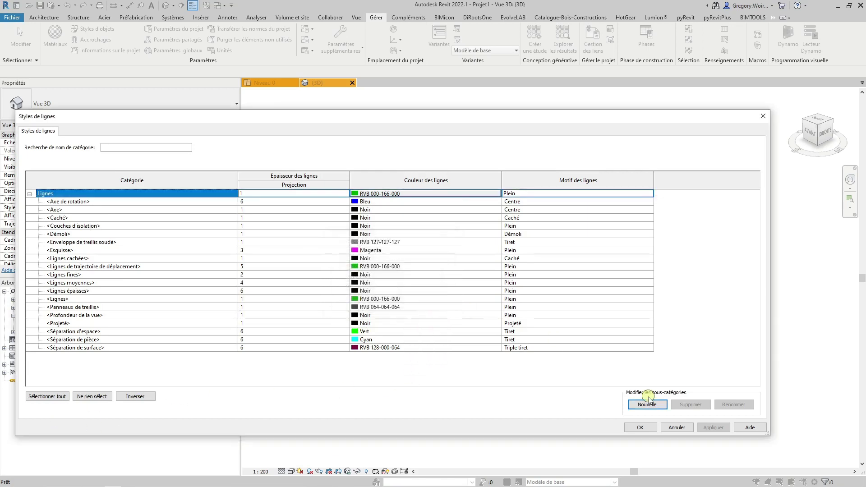
click(673, 427)
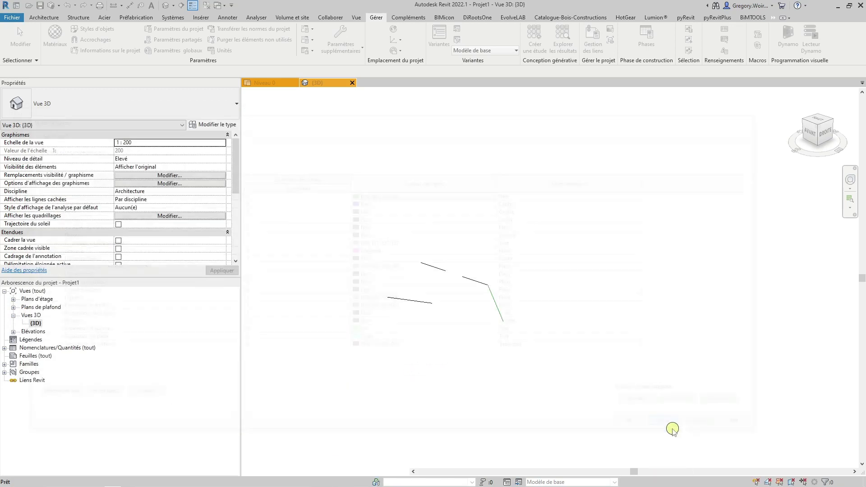
Give a model line in the 3D view the <Profondeur de la vue> line style
click(405, 303)
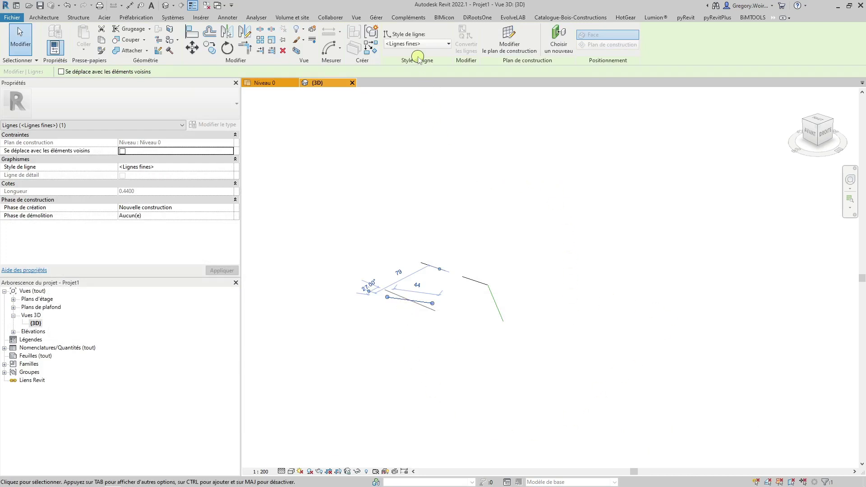
click(444, 45)
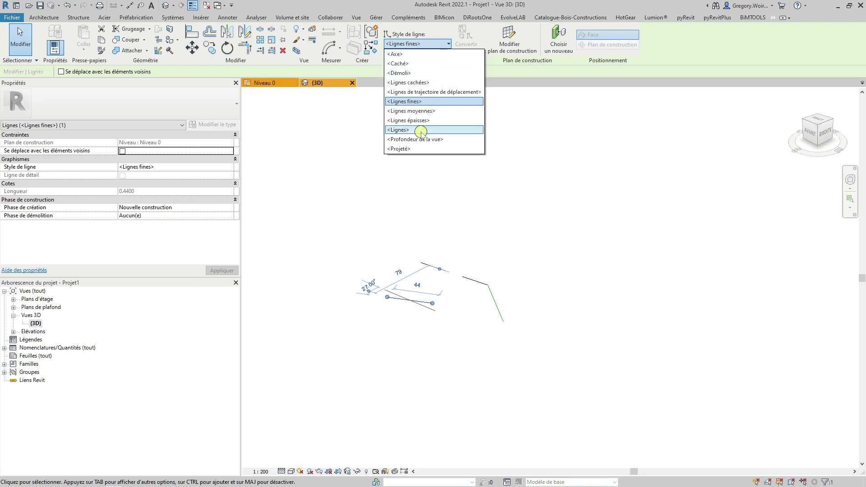
click(419, 138)
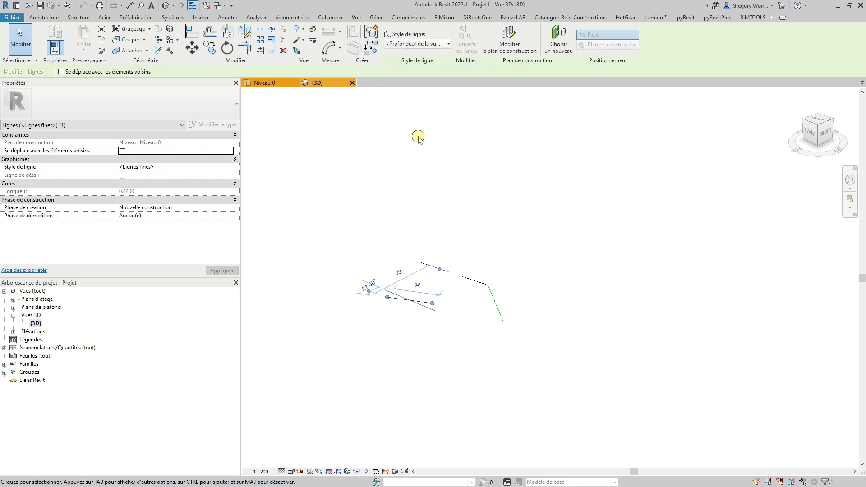
click(535, 187)
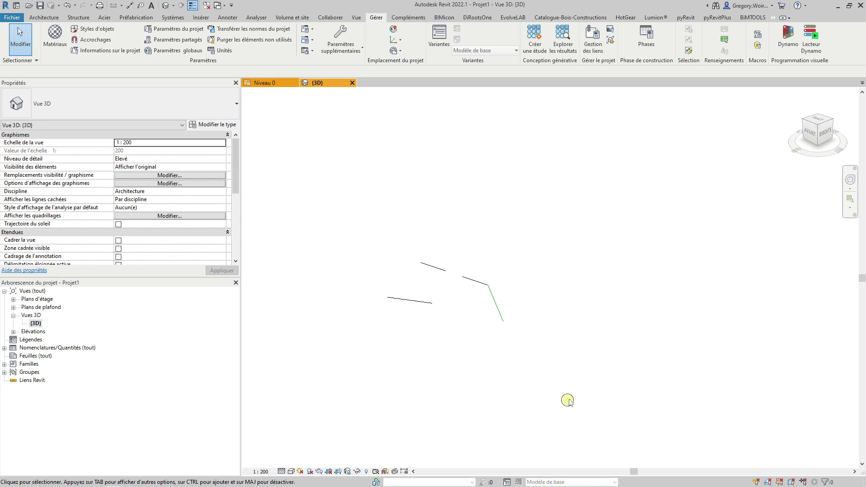
Window-select and delete all model lines in 3D, then switch to Niveau 0
drag(572, 386, 380, 261)
key(Delete)
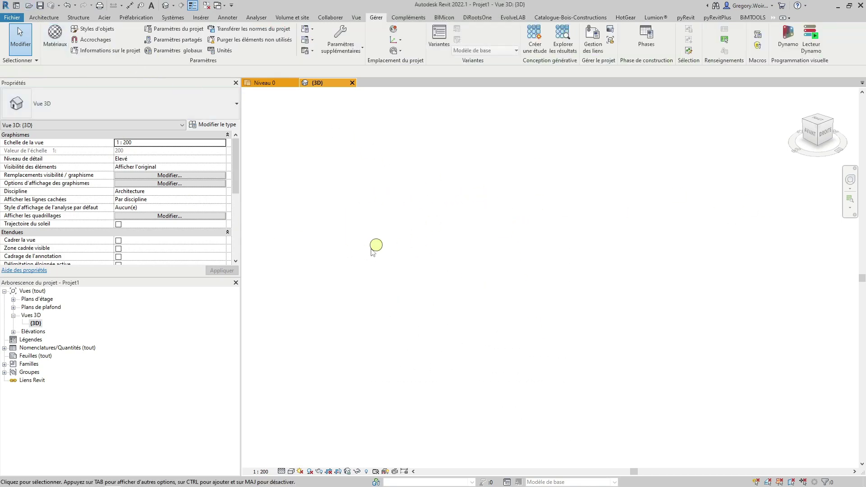
click(259, 81)
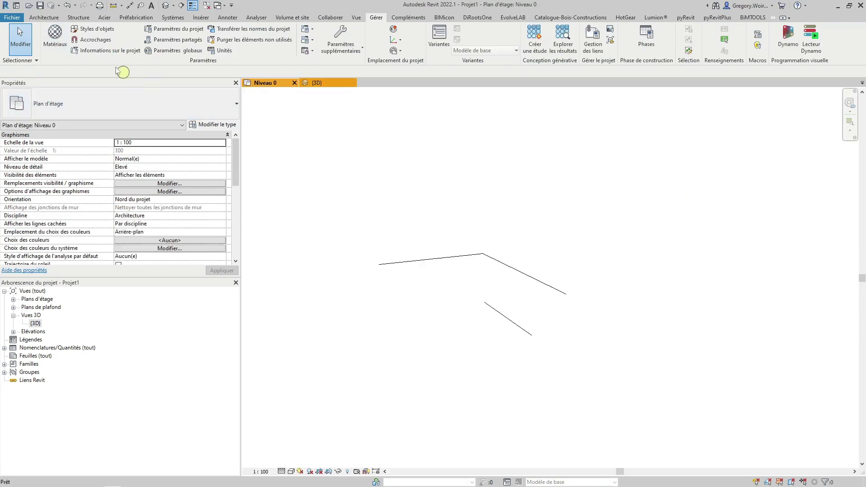
Draw a horizontal wall above the lines on Niveau 0, keeping detail level Elevé
click(44, 18)
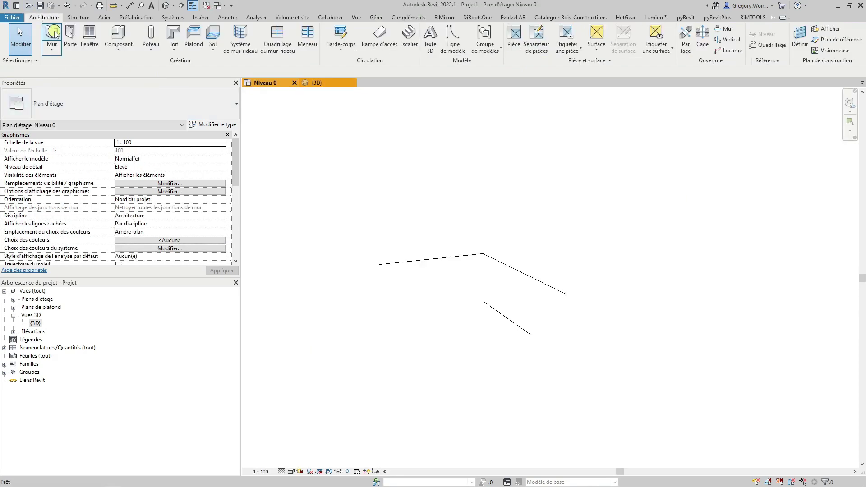
click(401, 221)
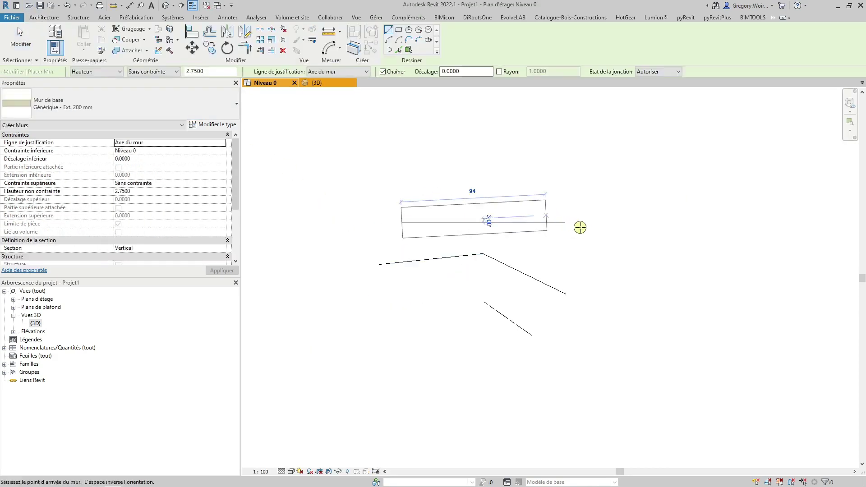
click(595, 223)
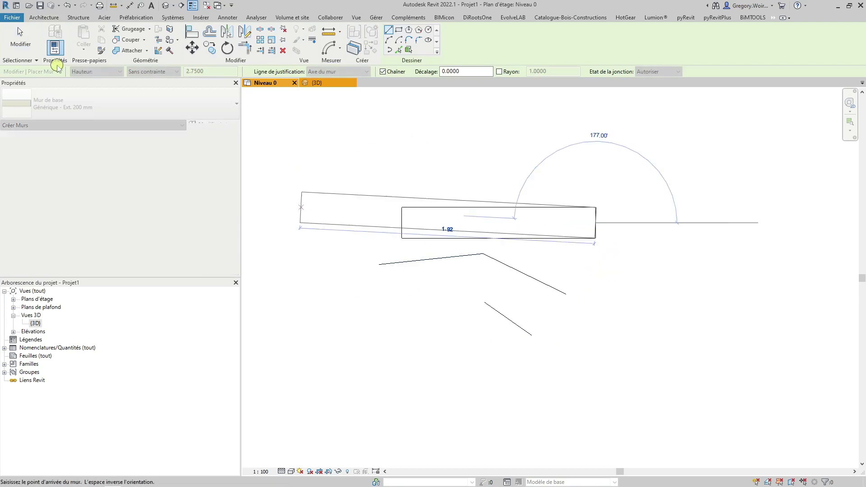
click(20, 39)
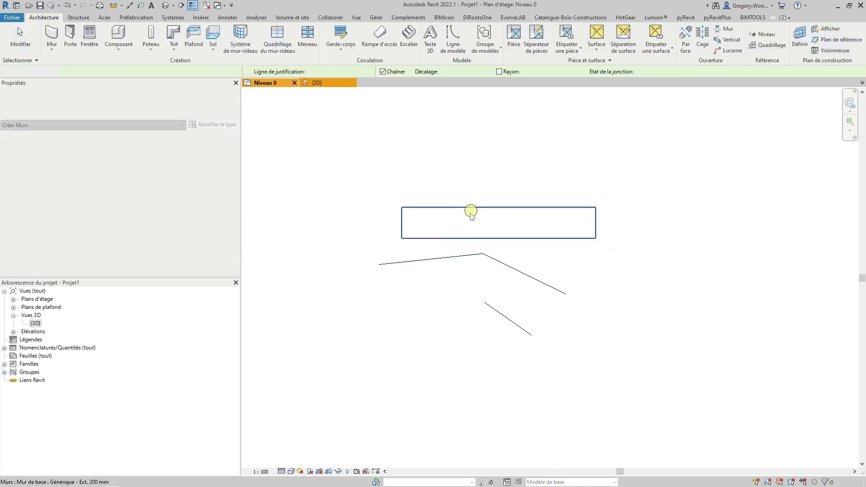
click(280, 471)
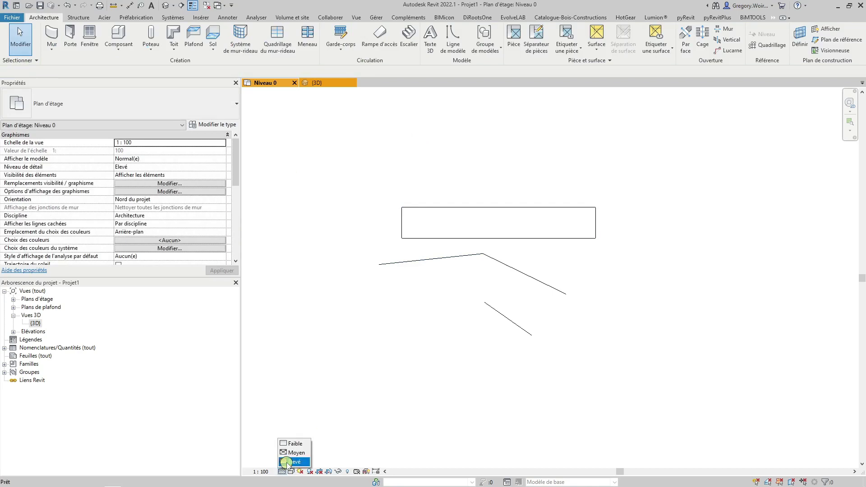
click(291, 410)
Change the new wall's type to Ext. Brique 22 + Isolant 10
click(433, 218)
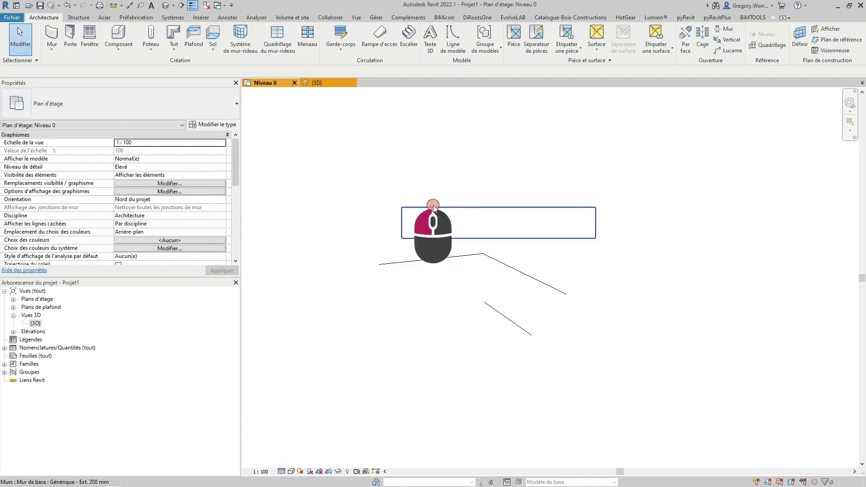
click(160, 104)
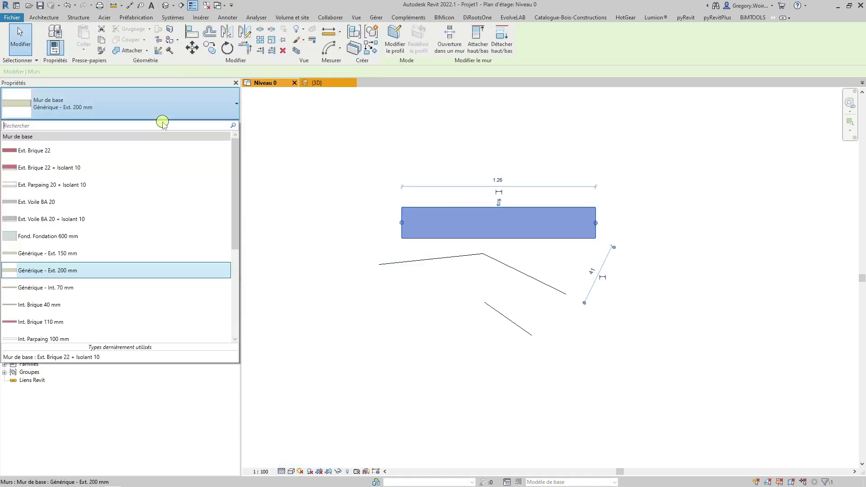
click(137, 168)
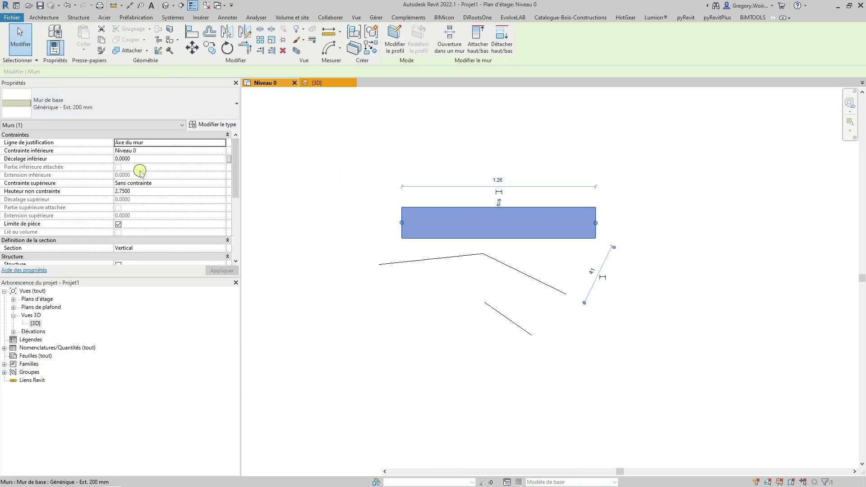
click(731, 351)
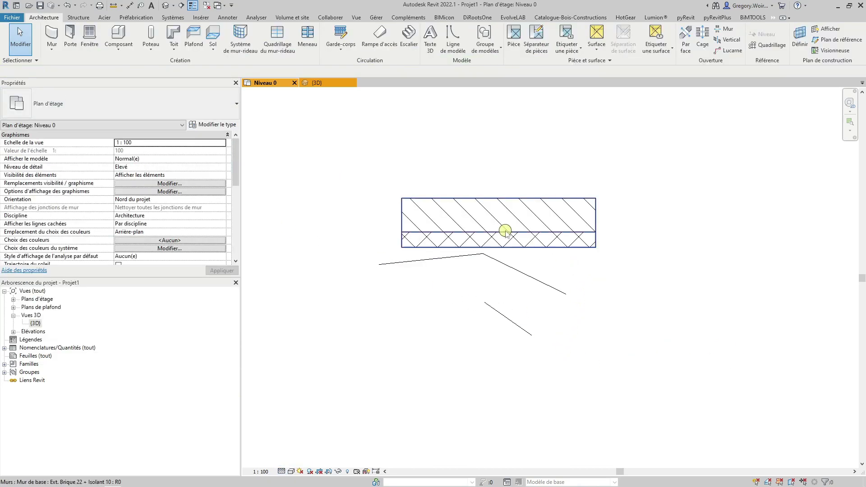
scroll(570, 262, up, 2)
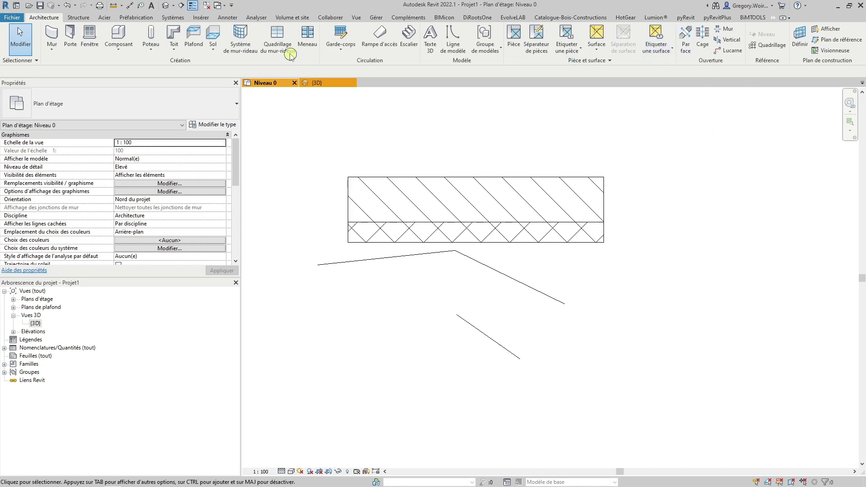
click(376, 17)
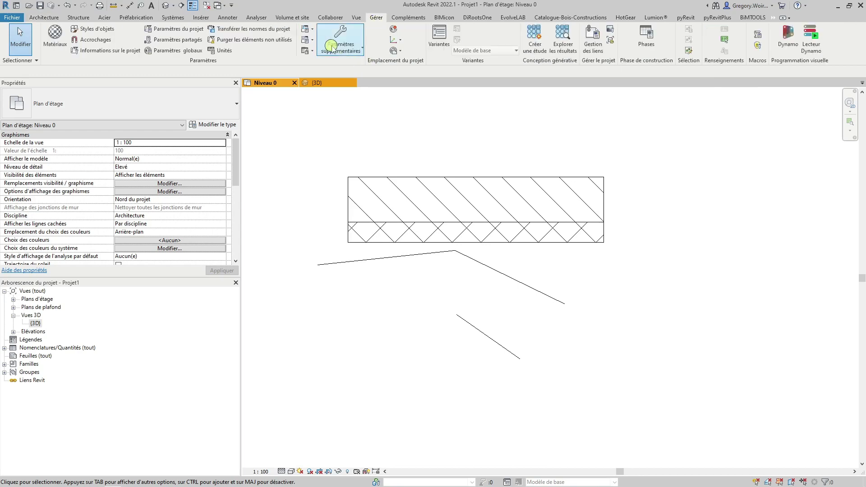
click(340, 45)
Create a new 'Frein Vapeur' subcategory under Lignes in the line styles settings
click(352, 64)
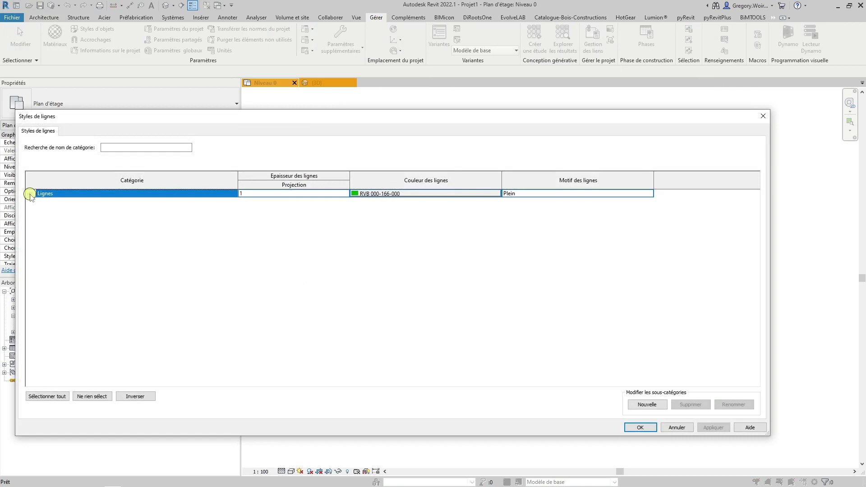
click(29, 193)
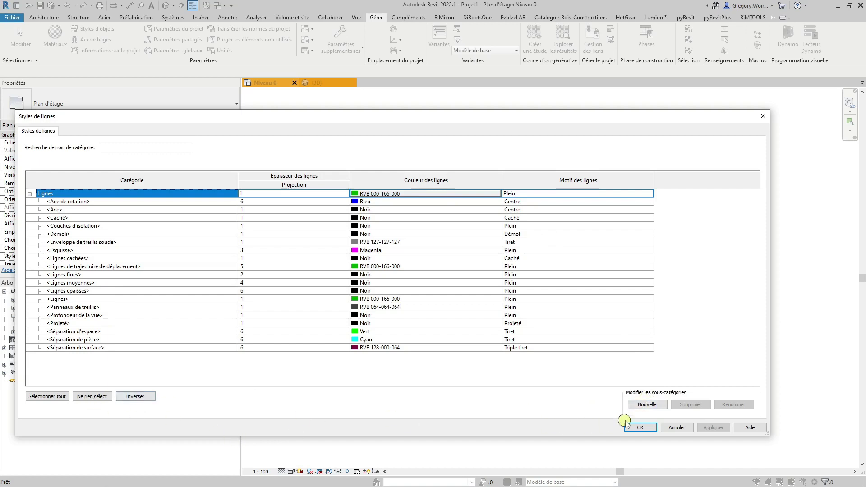
click(650, 406)
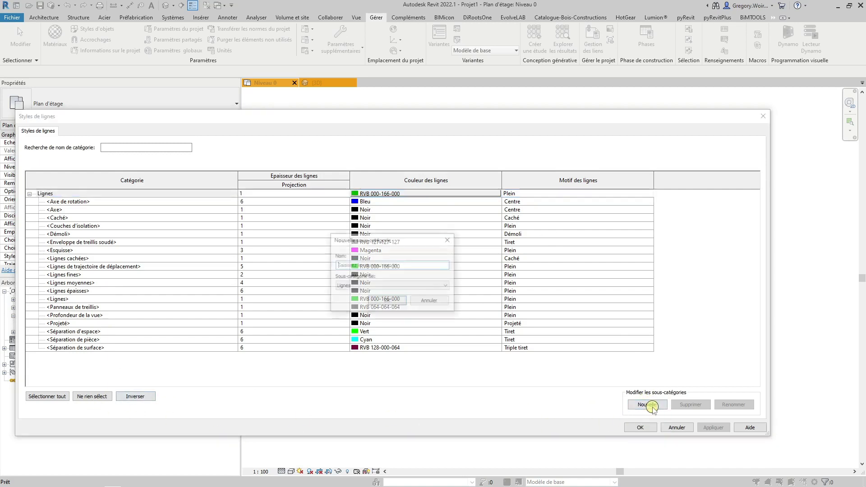
click(384, 263)
text(Frei)
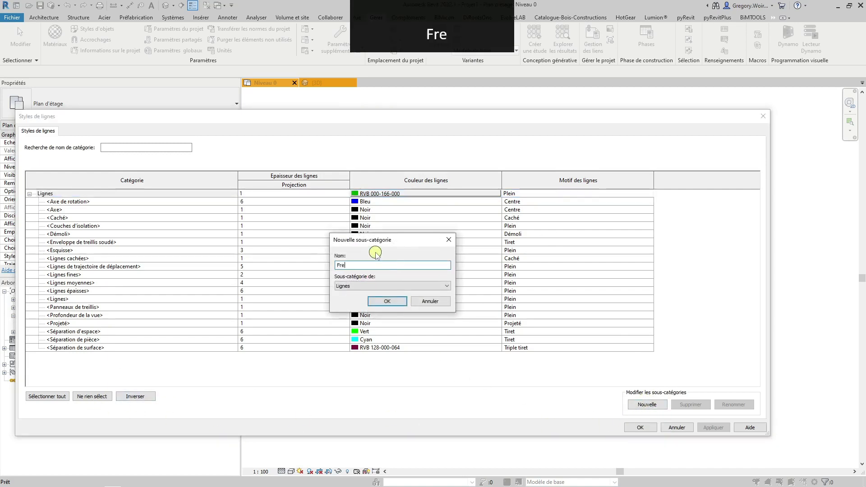
text(n Vape)
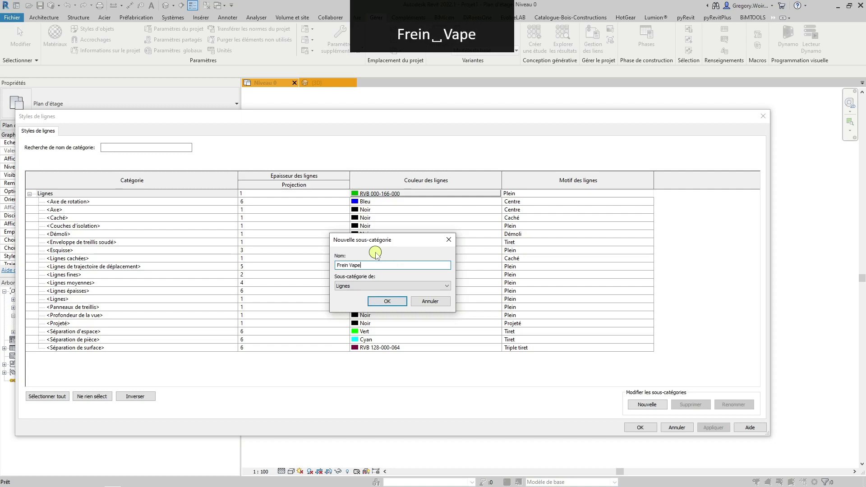
text(ur)
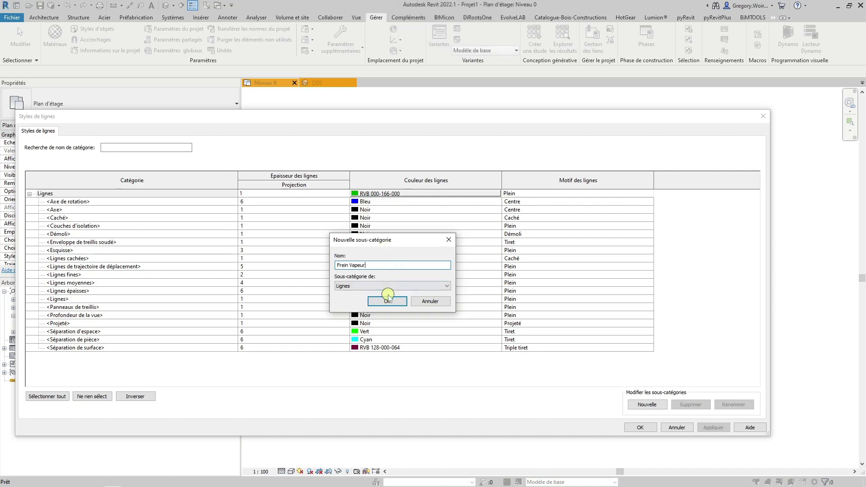
click(386, 286)
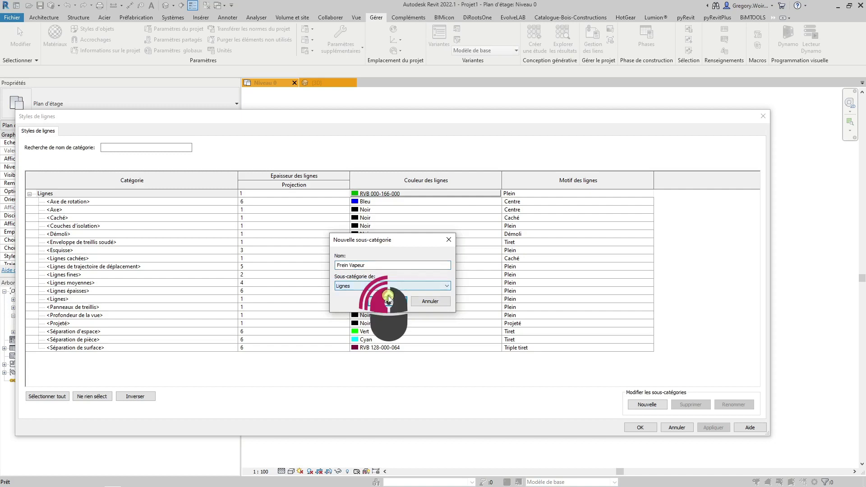
click(389, 300)
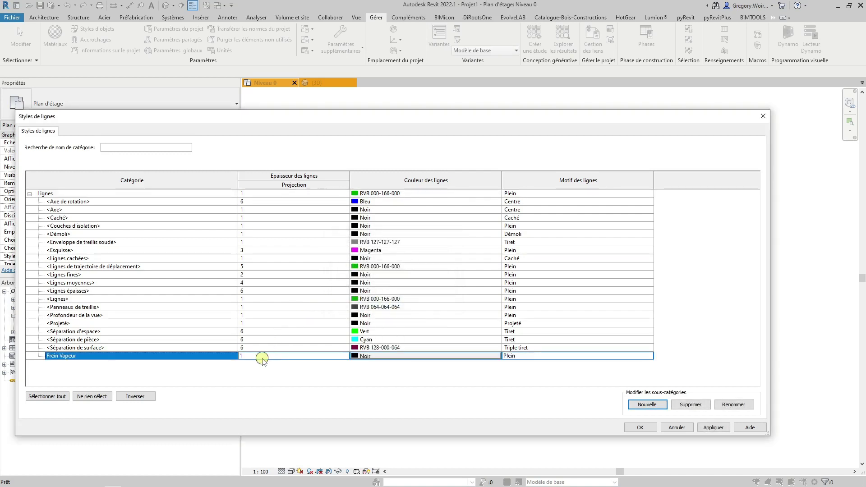
Give Frein Vapeur line weight 3, red colour and the Caché pattern, then apply
click(345, 355)
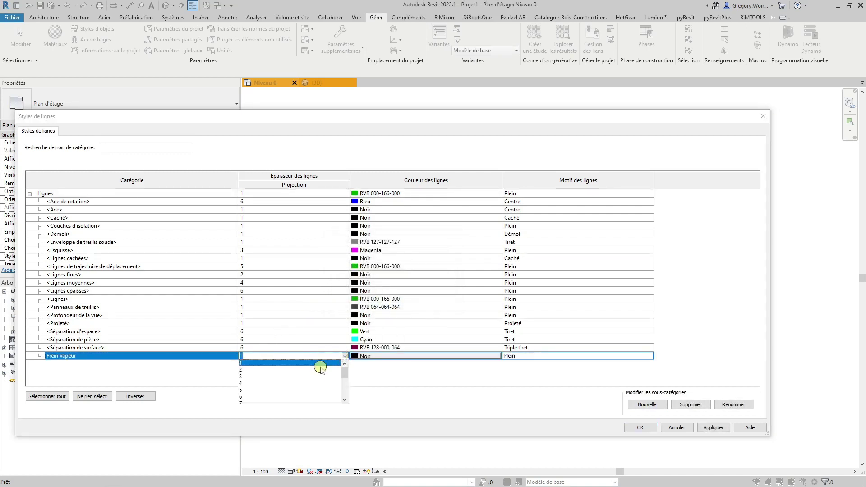
click(309, 376)
click(366, 356)
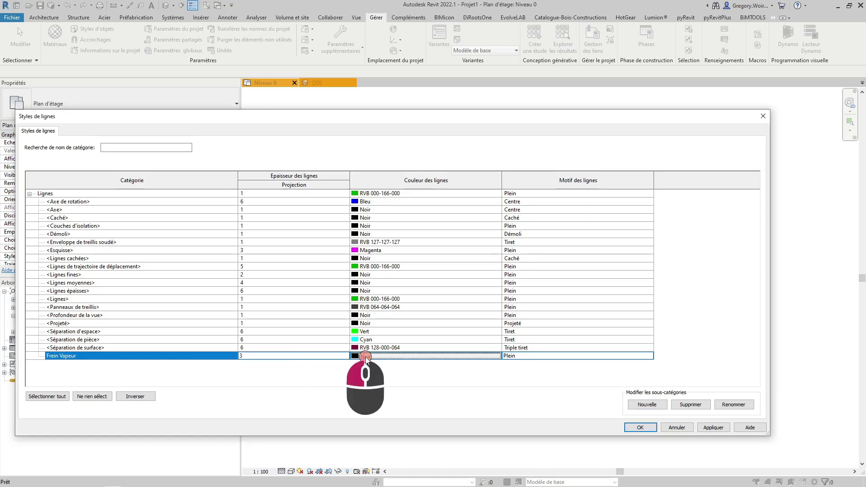
click(298, 284)
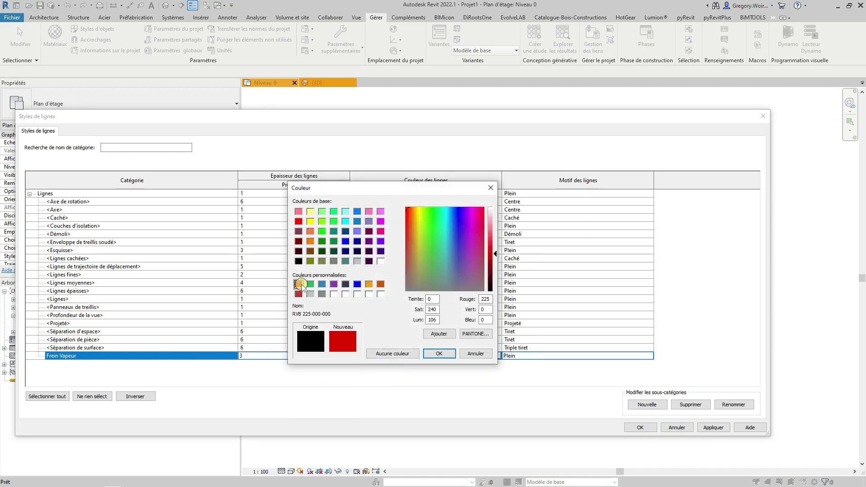
click(438, 353)
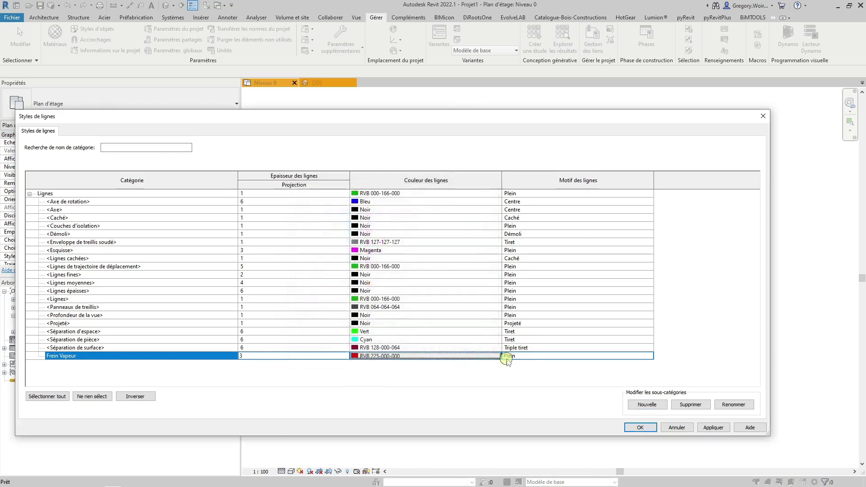
click(647, 355)
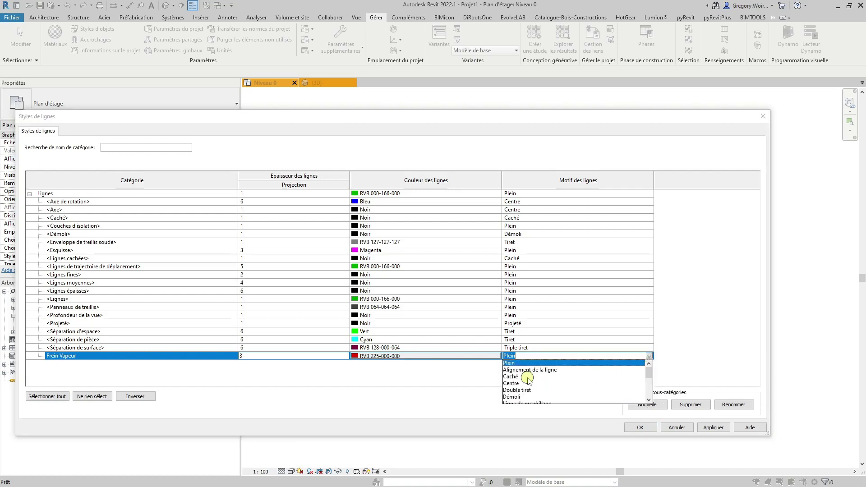
click(527, 377)
click(711, 426)
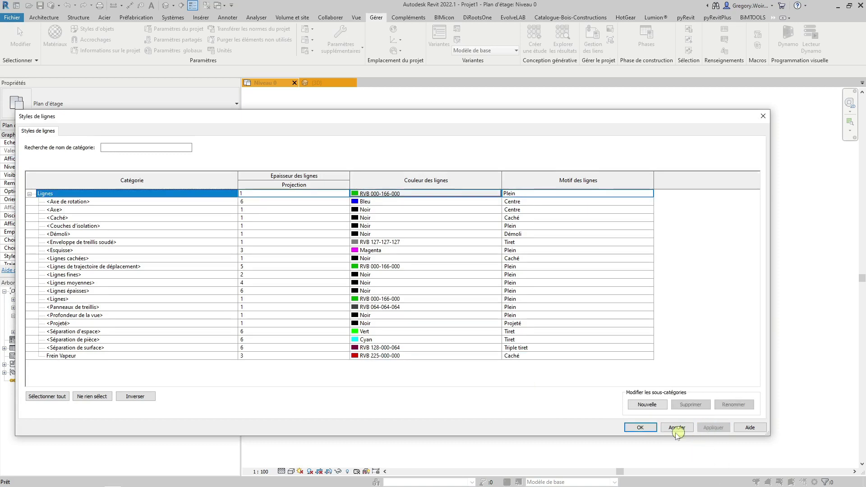
Restyle the wall's interior line on Niveau 0 as Frein Vapeur using Traits (Linework)
click(639, 428)
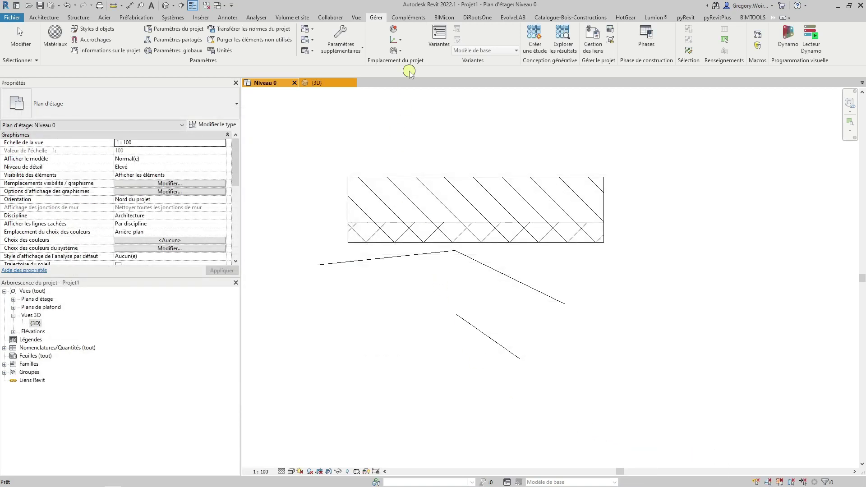
click(774, 18)
click(774, 59)
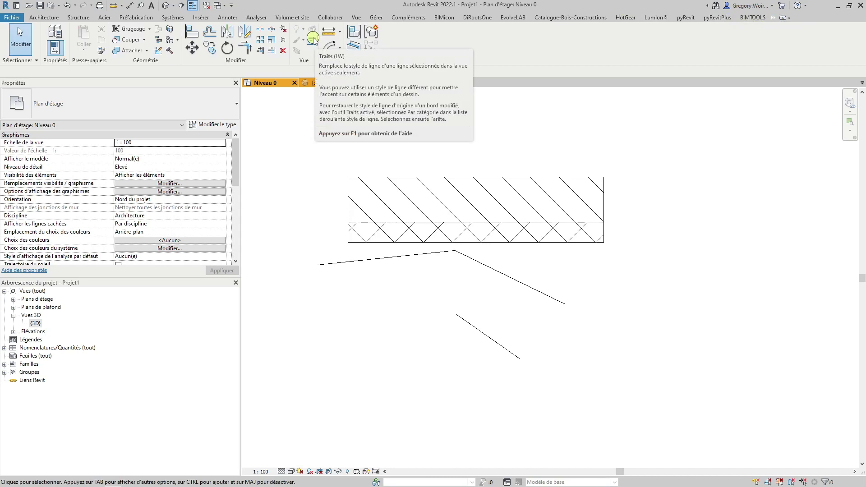
click(312, 40)
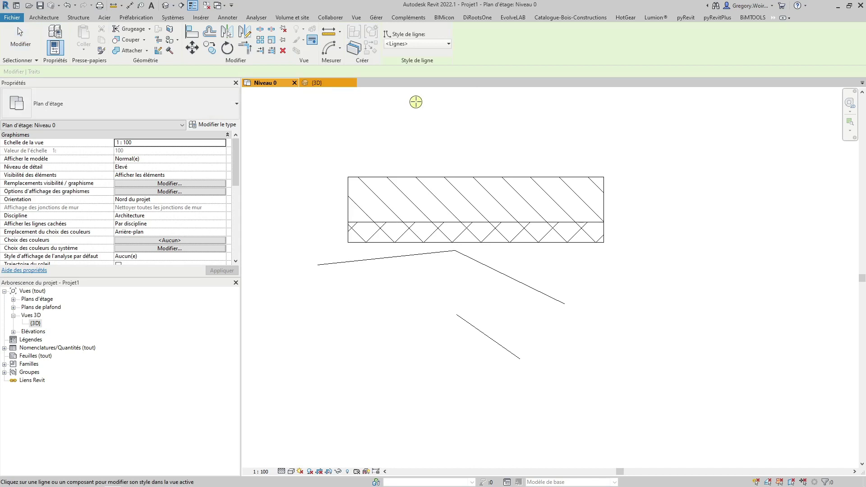
click(426, 43)
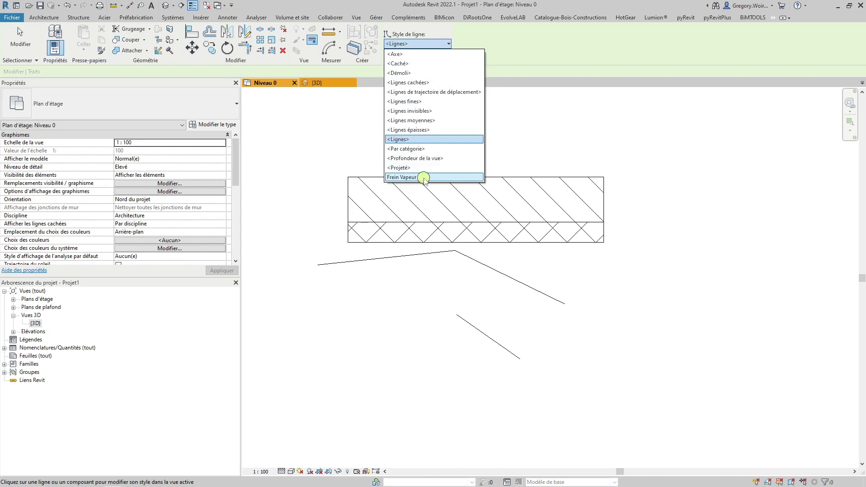
click(424, 177)
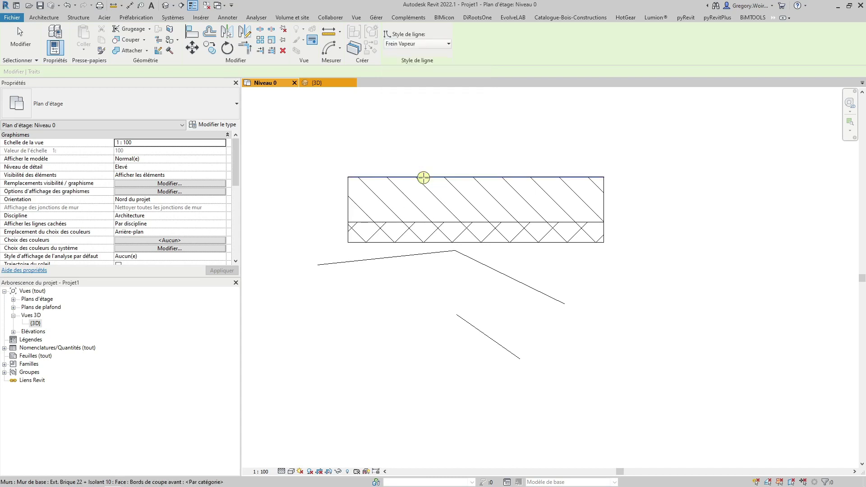
click(424, 221)
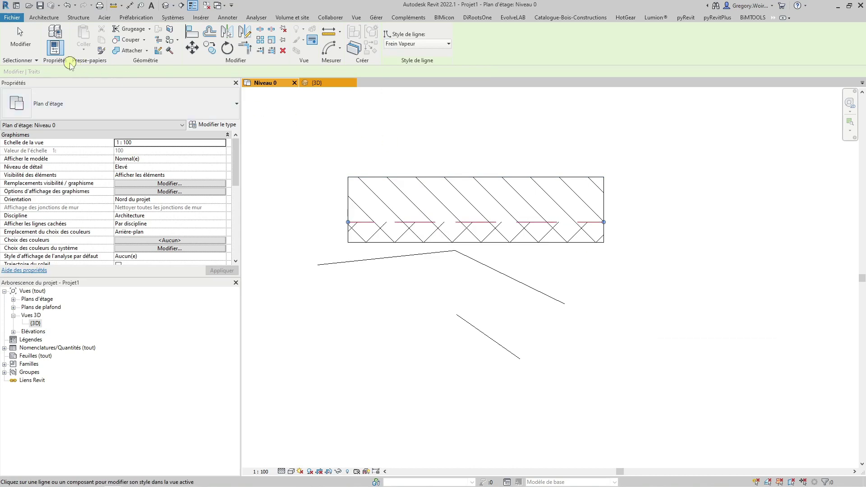
click(19, 32)
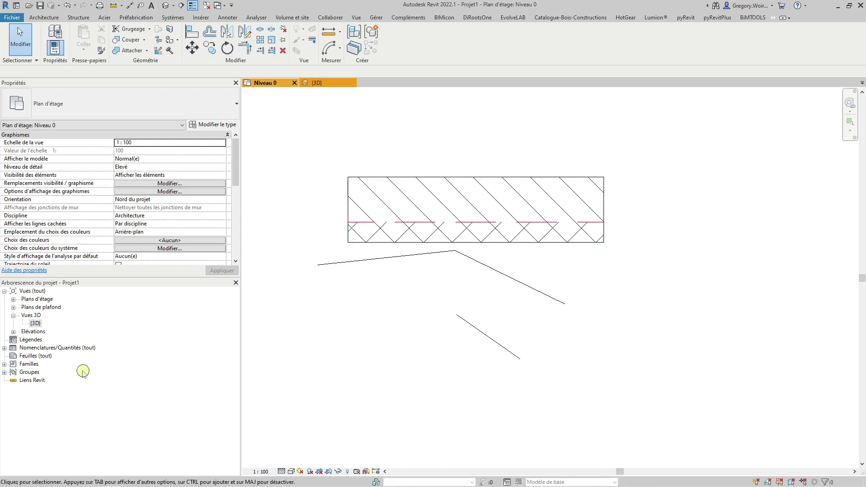
Switch to the 3D view and select the wall
click(334, 84)
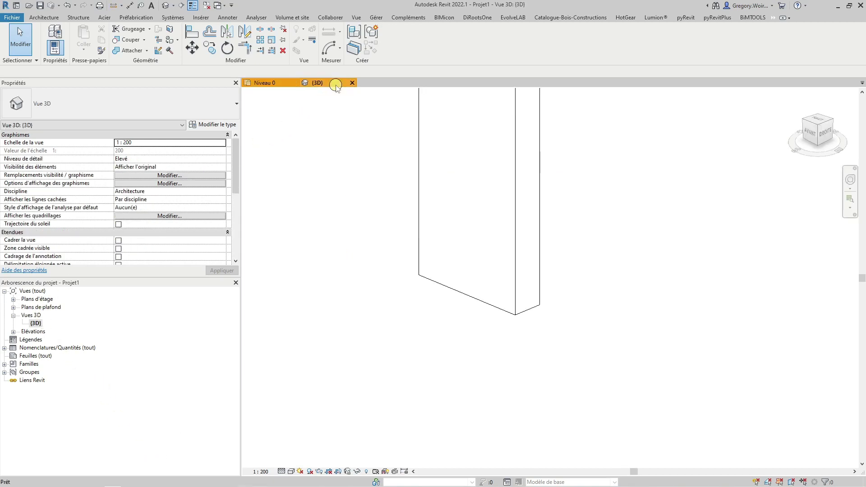
scroll(481, 311, down, 2)
scroll(474, 110, up, 3)
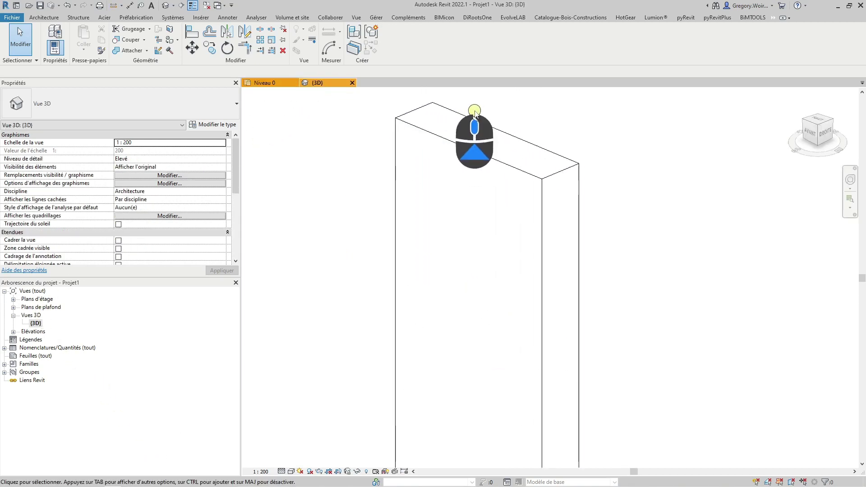
click(272, 83)
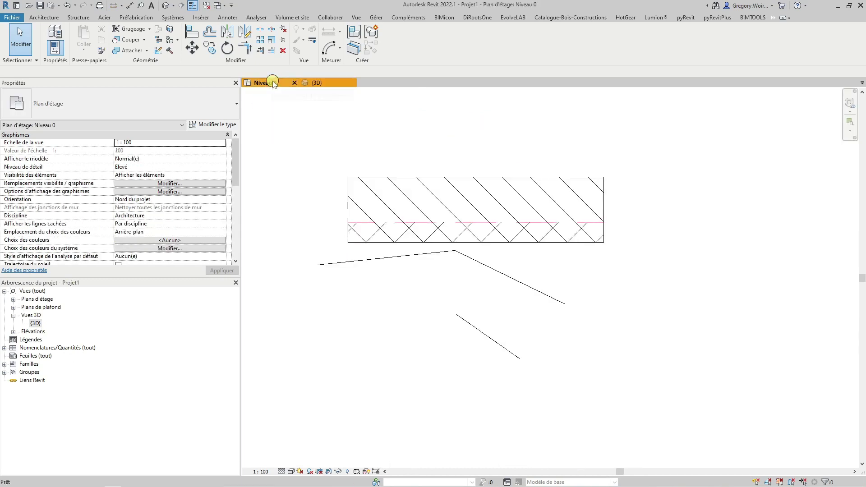
click(315, 84)
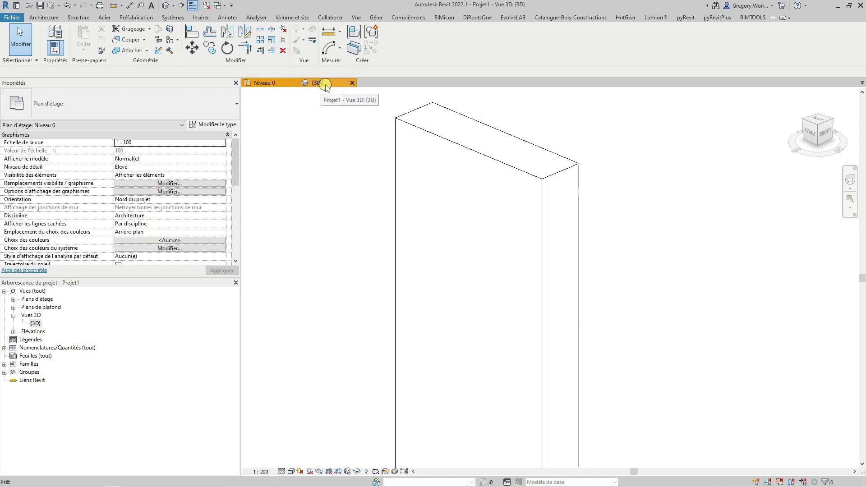
click(433, 136)
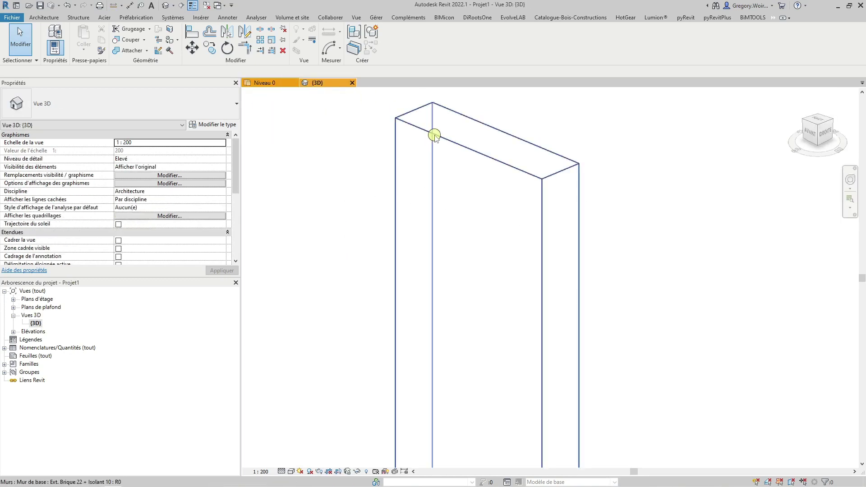
Set the 3D view to Couleurs uniformes visual style and Élevé detail level
click(395, 393)
click(291, 471)
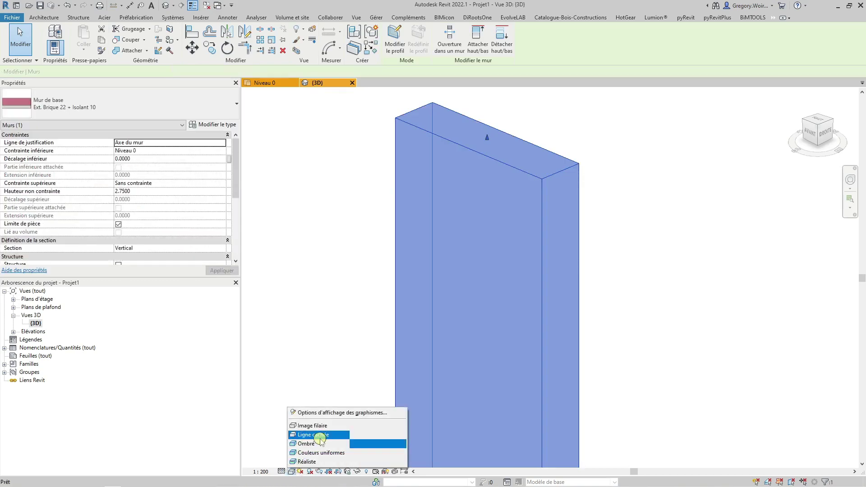
click(319, 439)
click(292, 471)
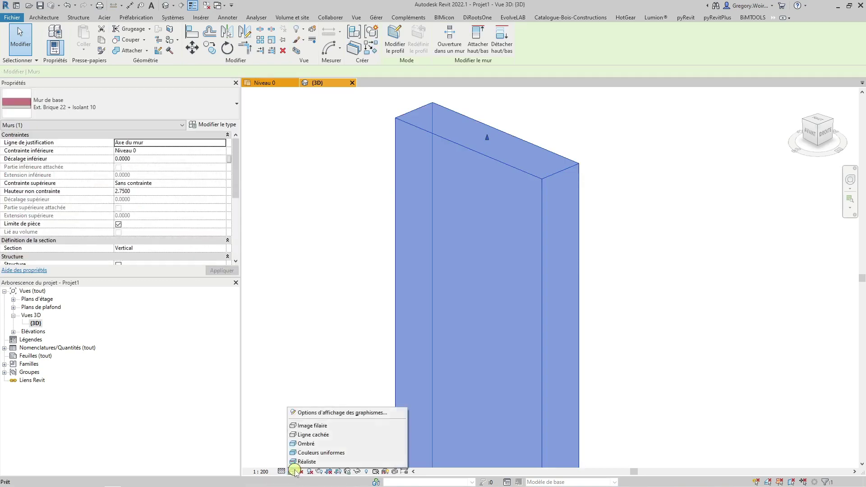
click(313, 453)
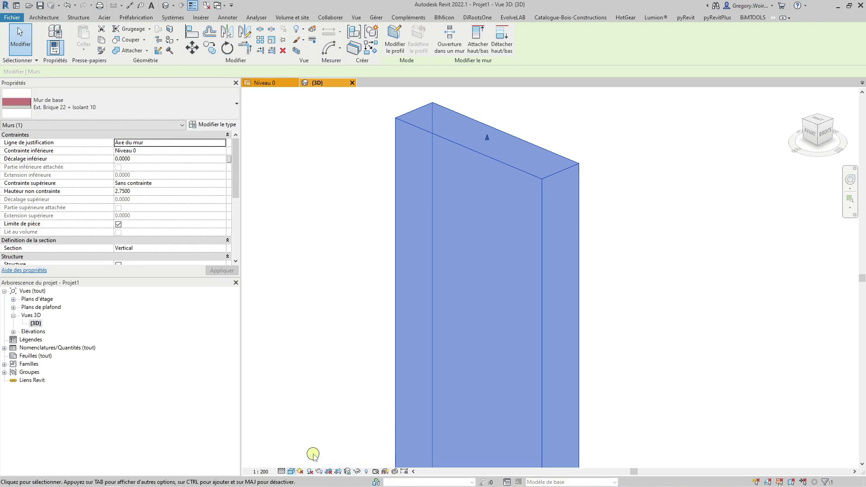
click(281, 471)
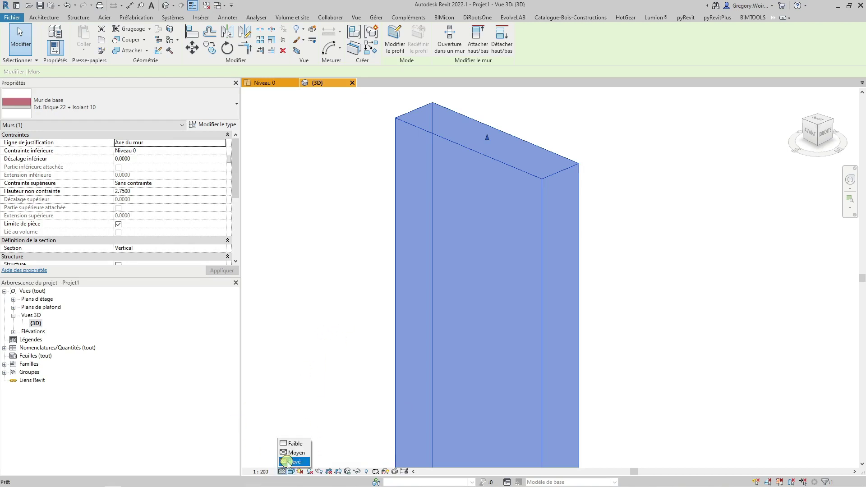
click(287, 462)
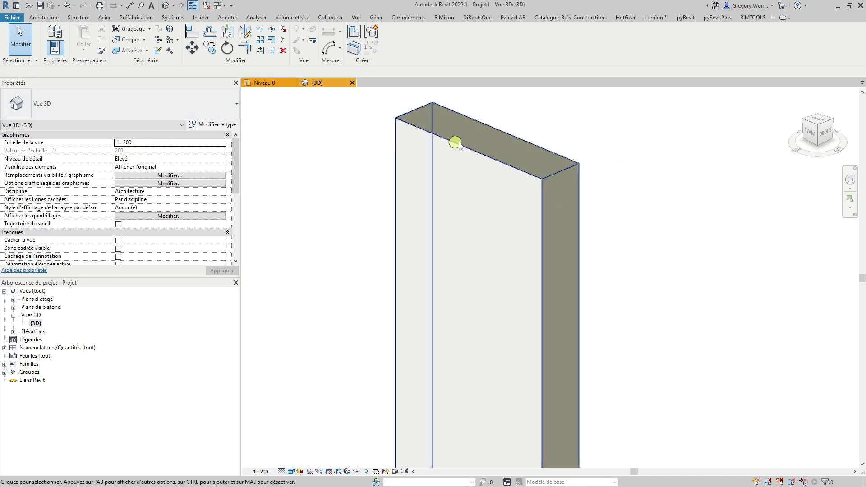
Restyle the wall's top and vertical edges in 3D as Frein Vapeur with Traits
click(314, 41)
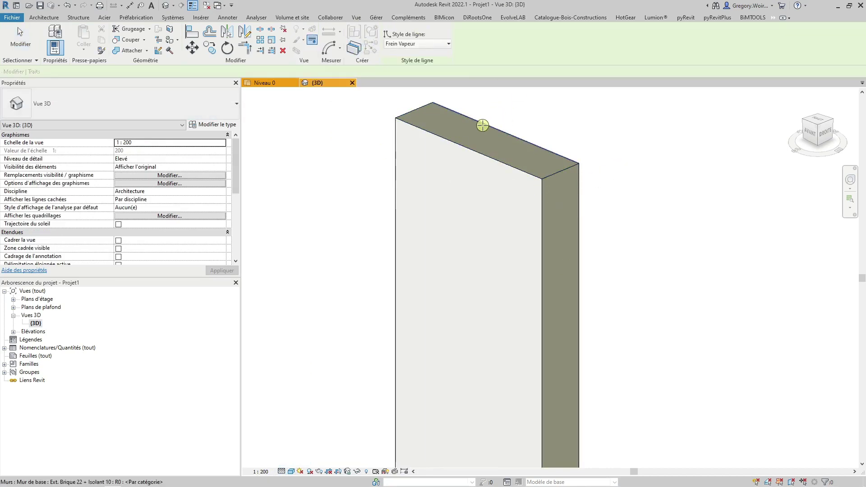
click(517, 169)
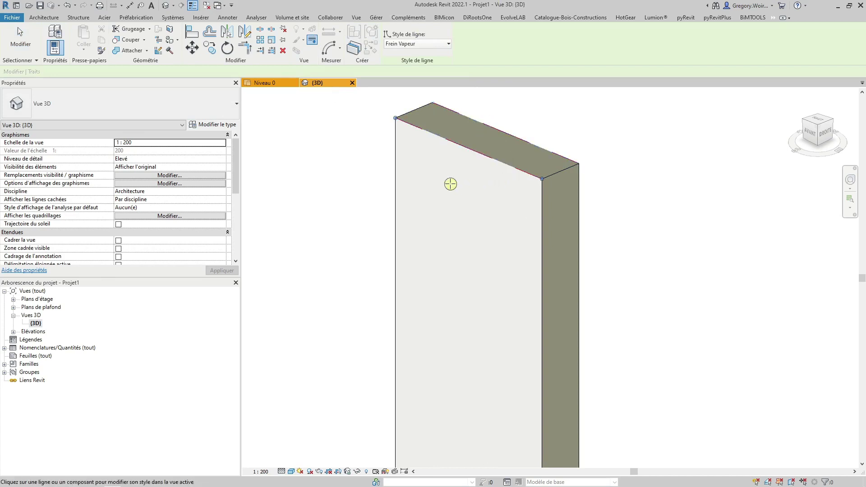
click(396, 166)
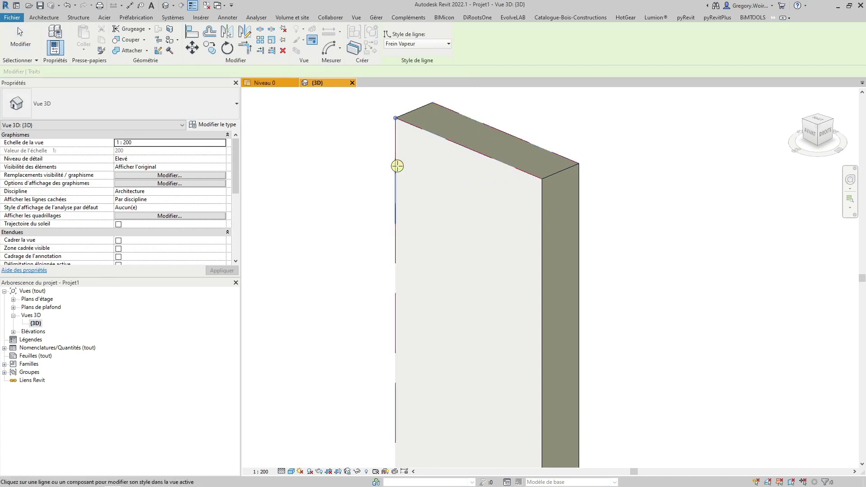
click(407, 109)
click(542, 183)
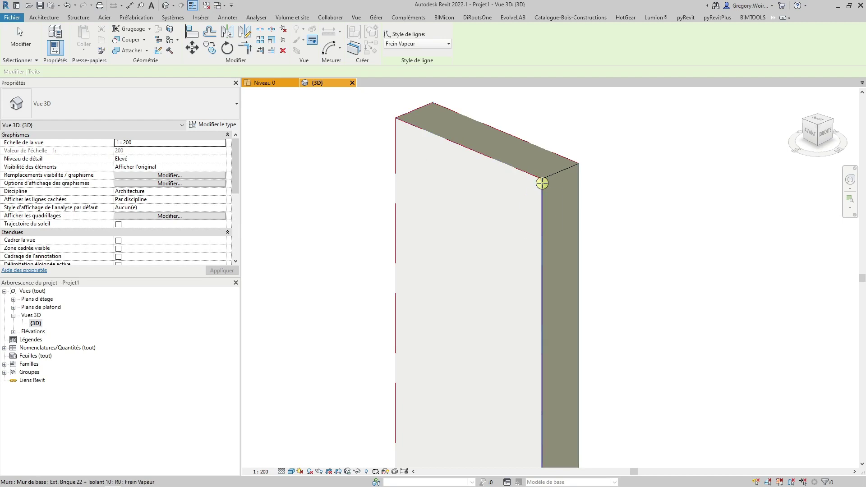
key(Escape)
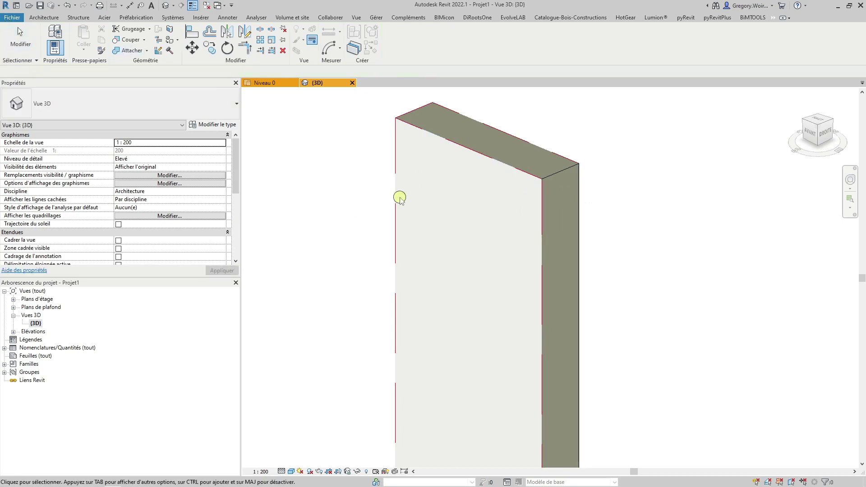
Reorient the 3D view to look down on the wall, then return to Niveau 0
scroll(457, 242, down, 2)
scroll(377, 246, down, 2)
scroll(508, 198, up, 2)
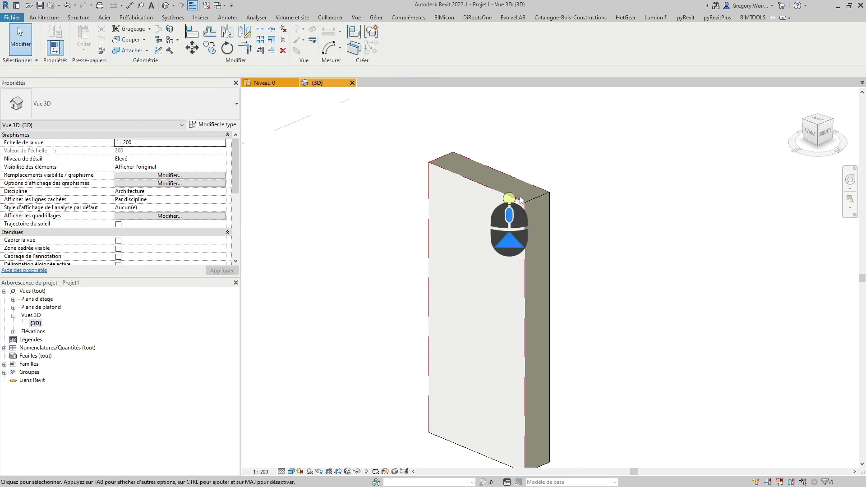
click(823, 123)
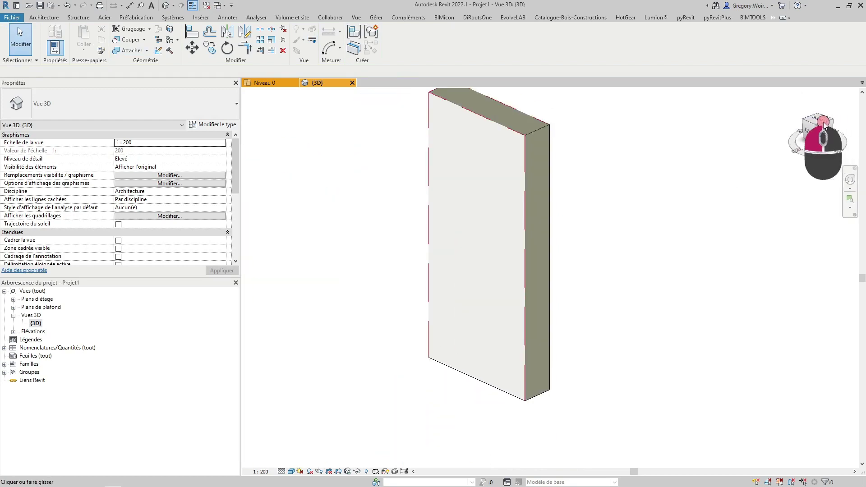
scroll(570, 183, up, 2)
scroll(512, 116, up, 2)
scroll(517, 107, up, 1)
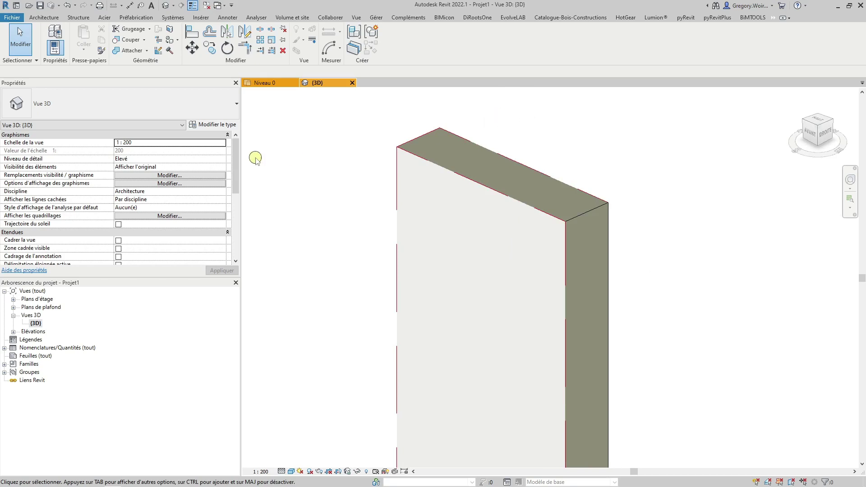
click(281, 82)
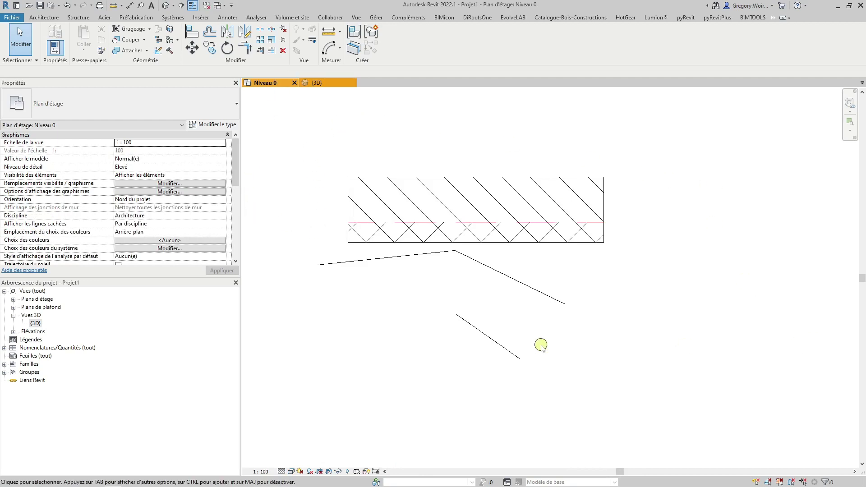
click(323, 86)
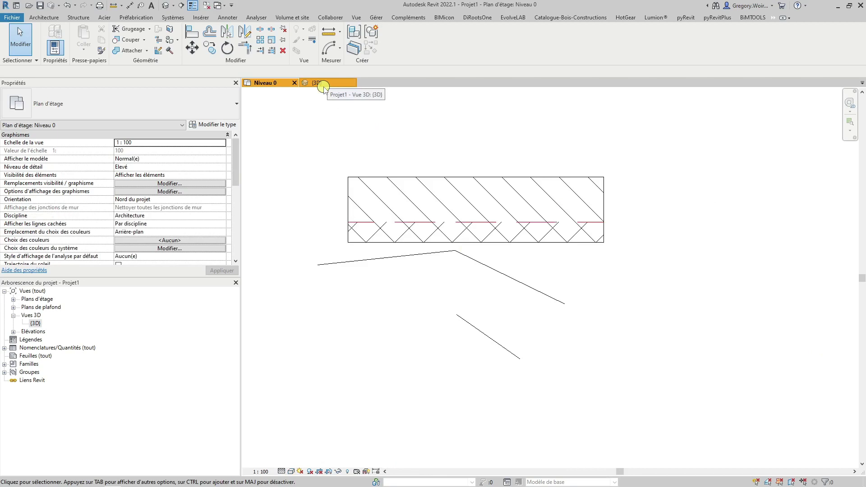